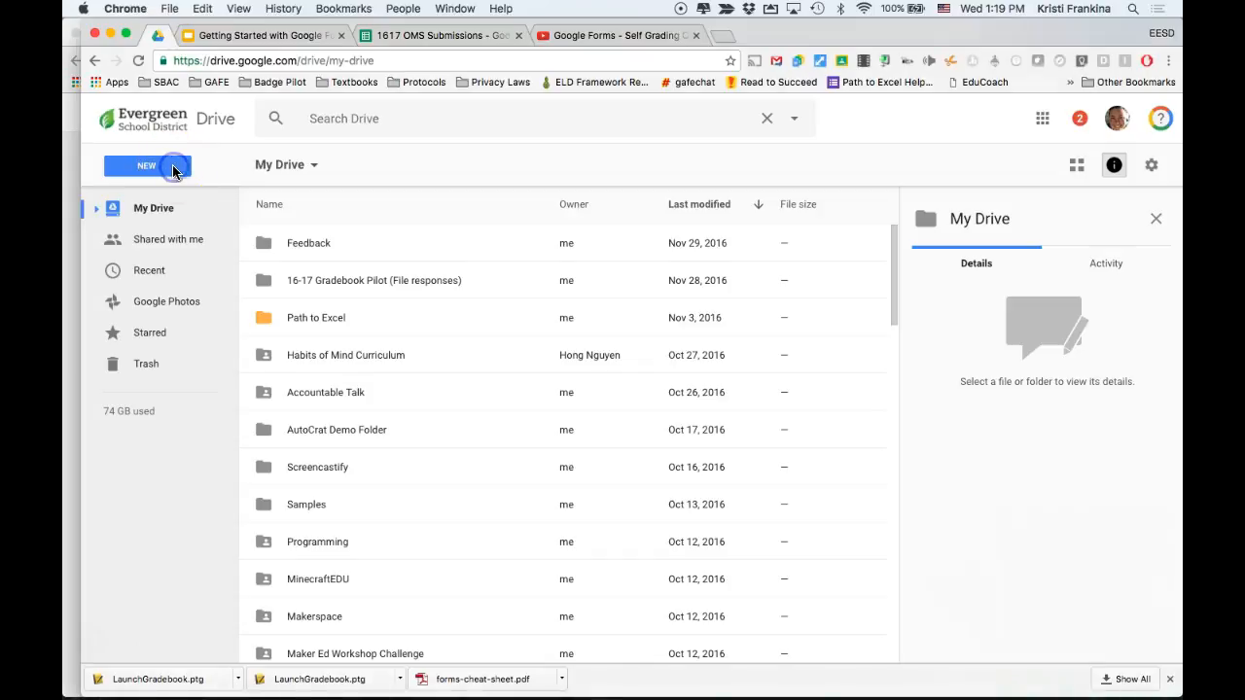
Create a new Google Form from My Drive.
click(175, 172)
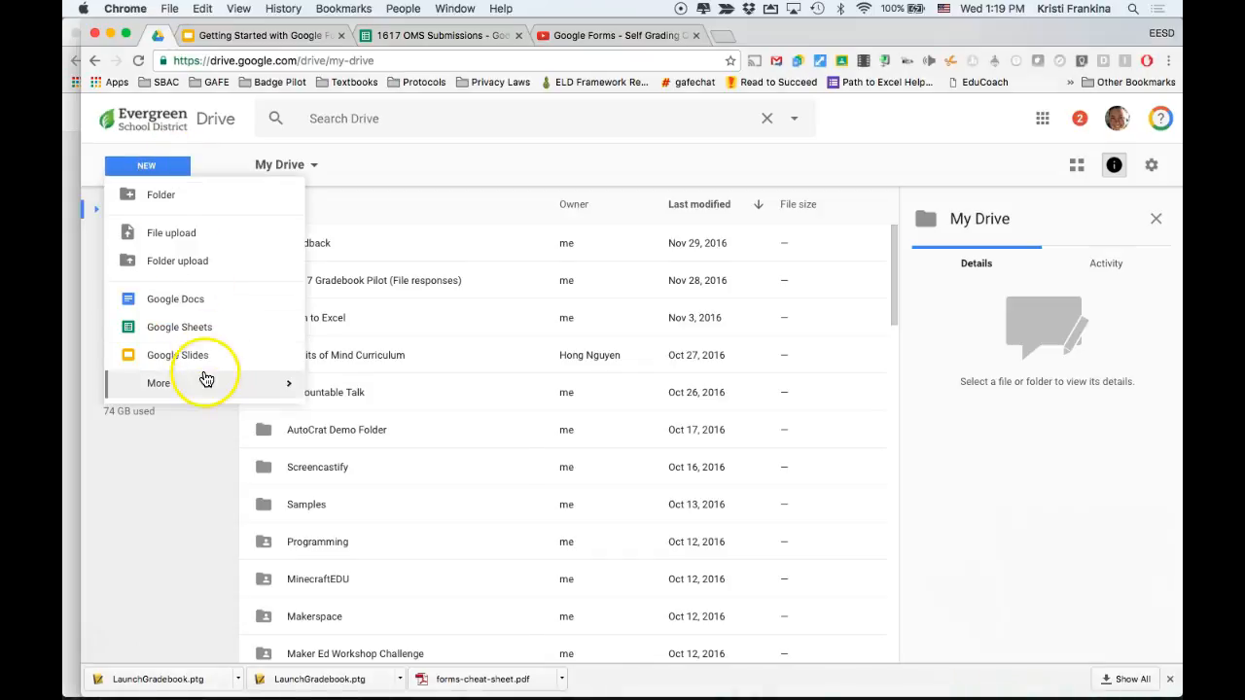
mouse_move(205, 379)
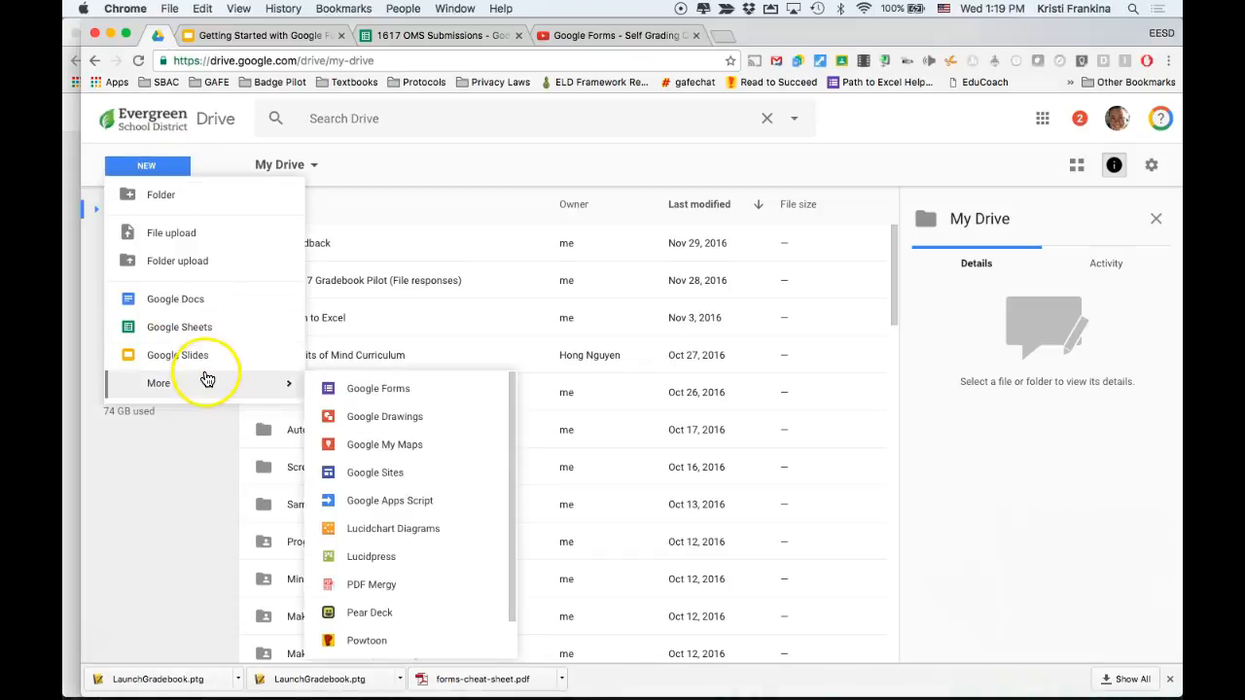
click(361, 390)
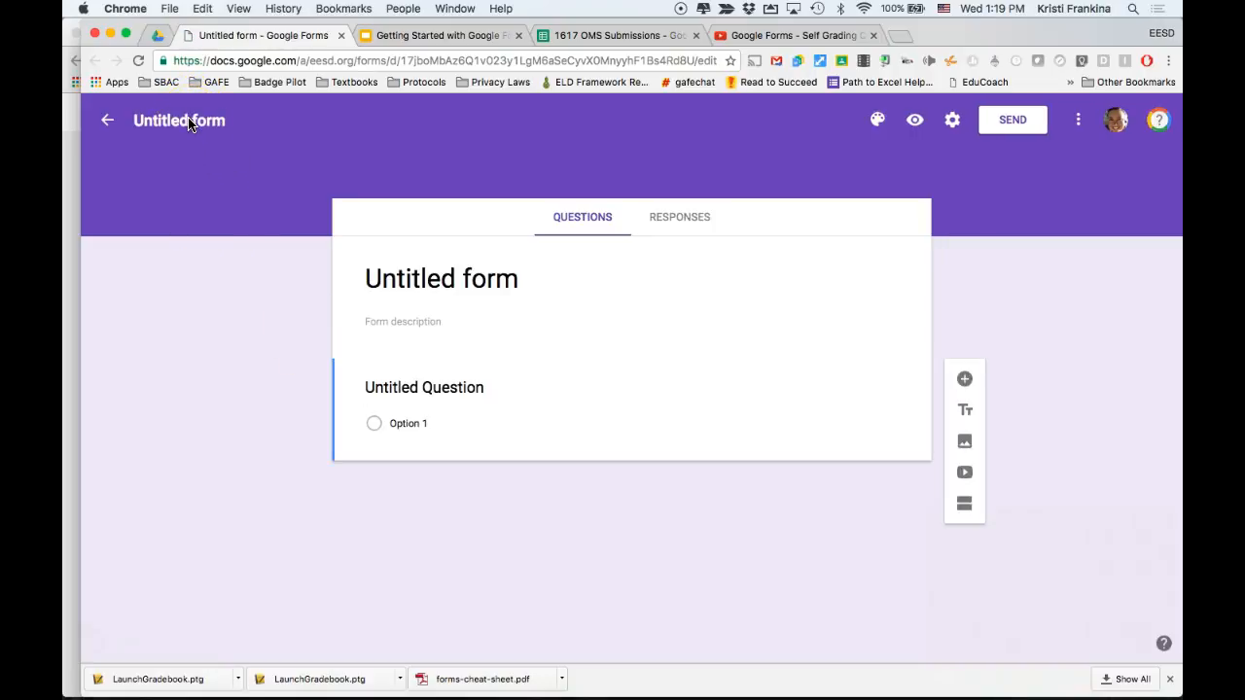
Name the form Sample Quiz.
click(204, 121)
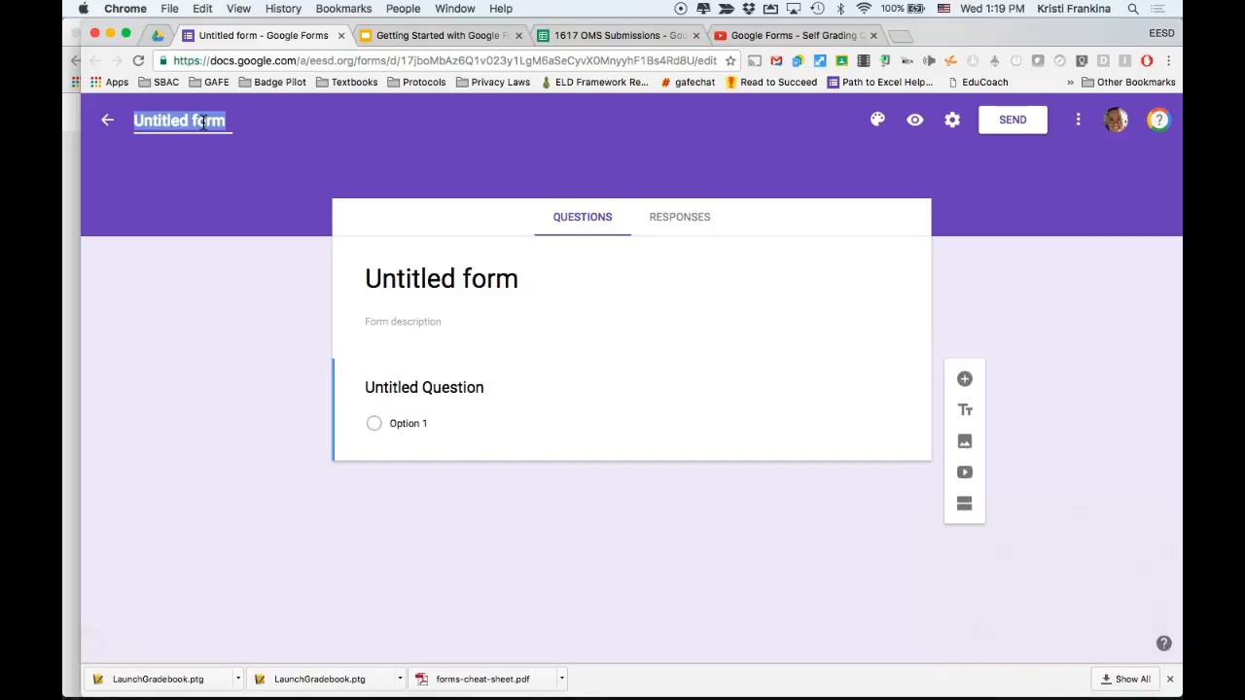
text(Sample Quiz)
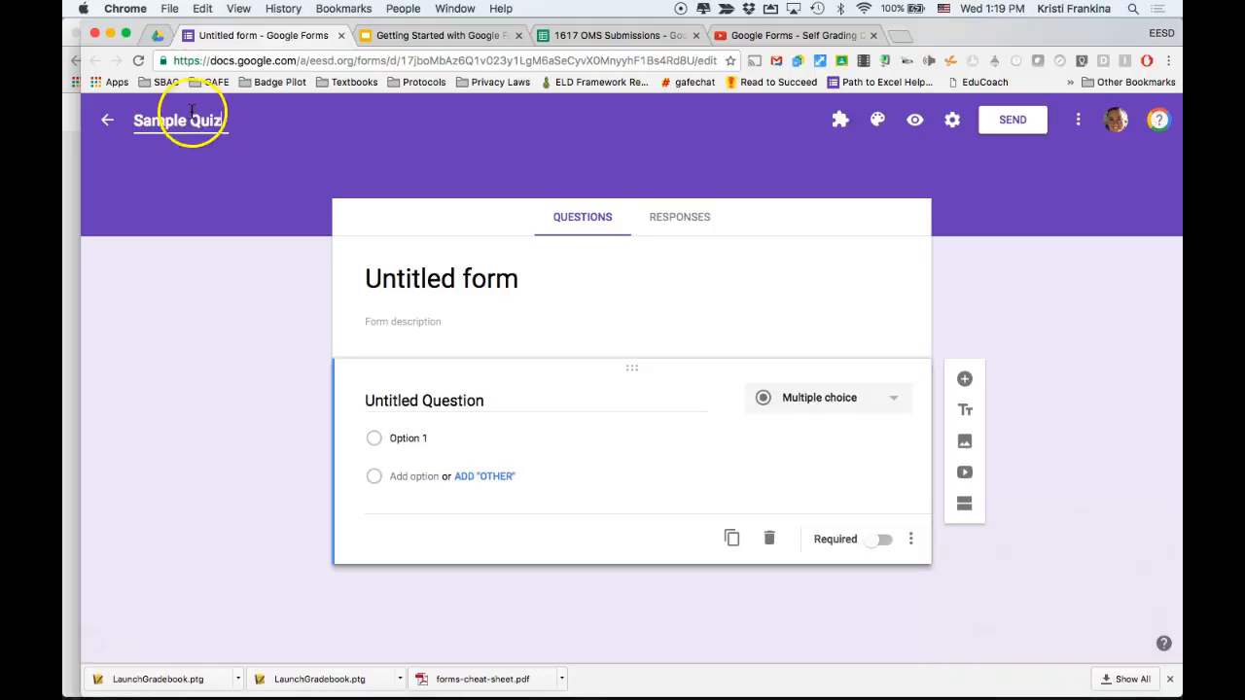
click(401, 282)
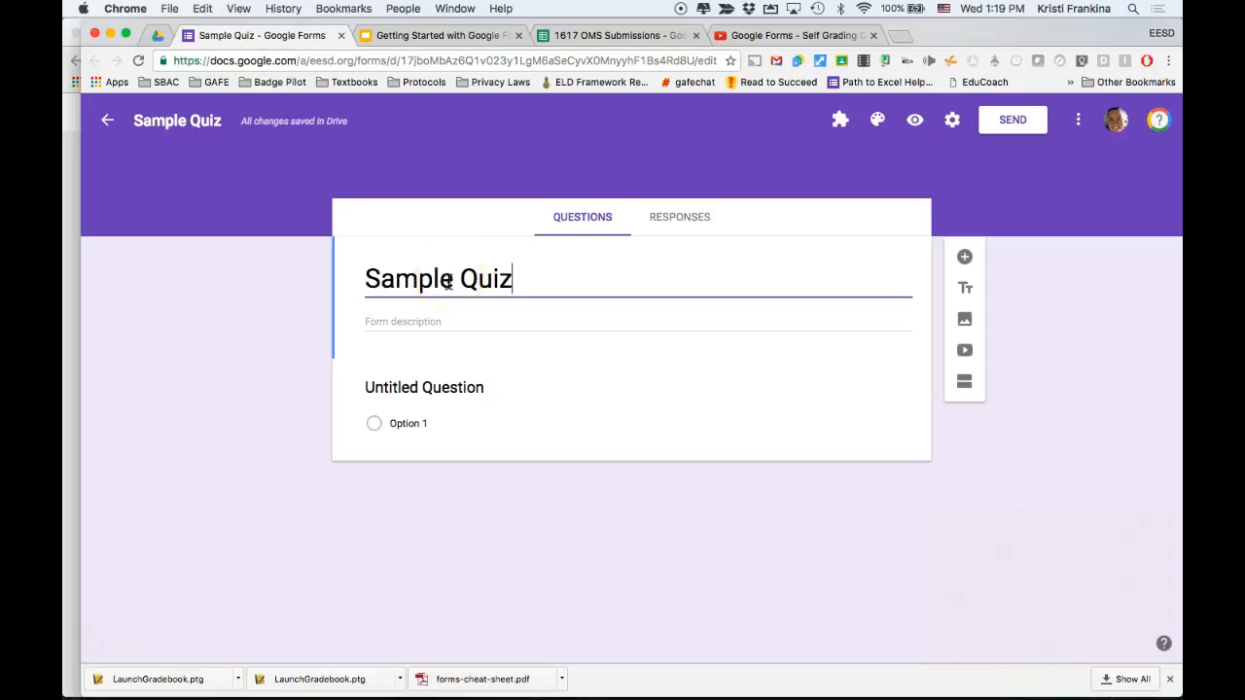
click(467, 387)
click(745, 420)
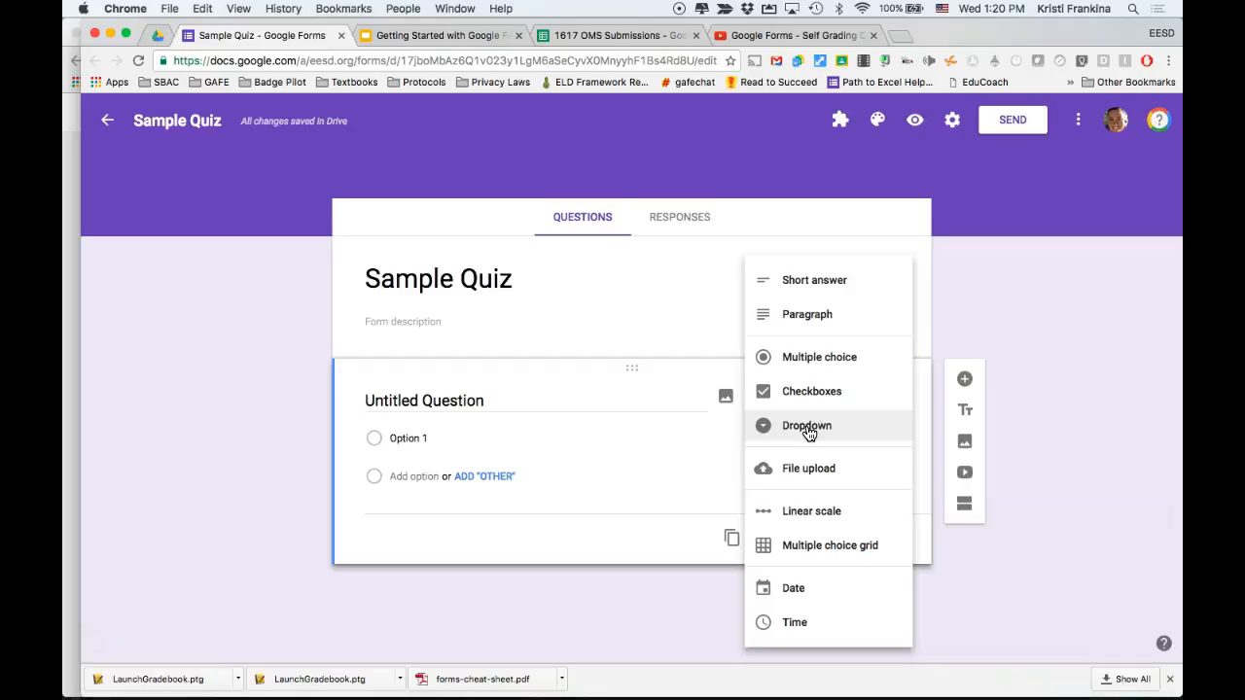
click(558, 450)
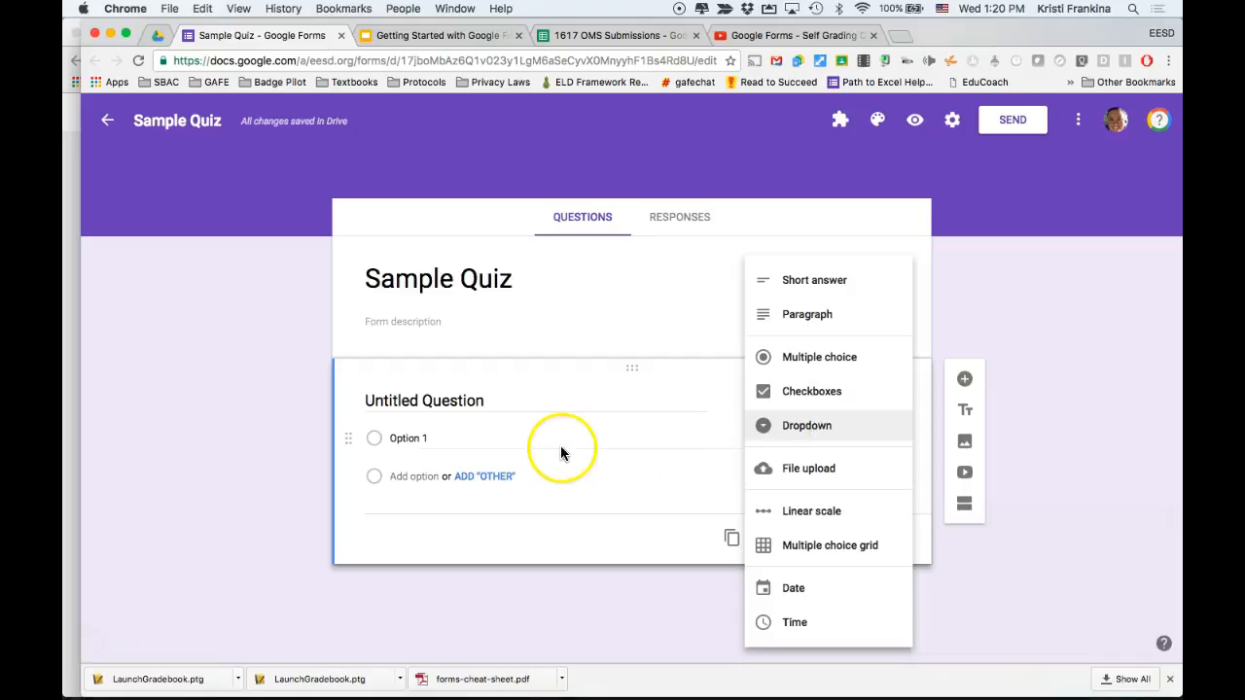
Write the multiple choice question 'What color is the sky?' with options Blue, Green and Red.
click(500, 400)
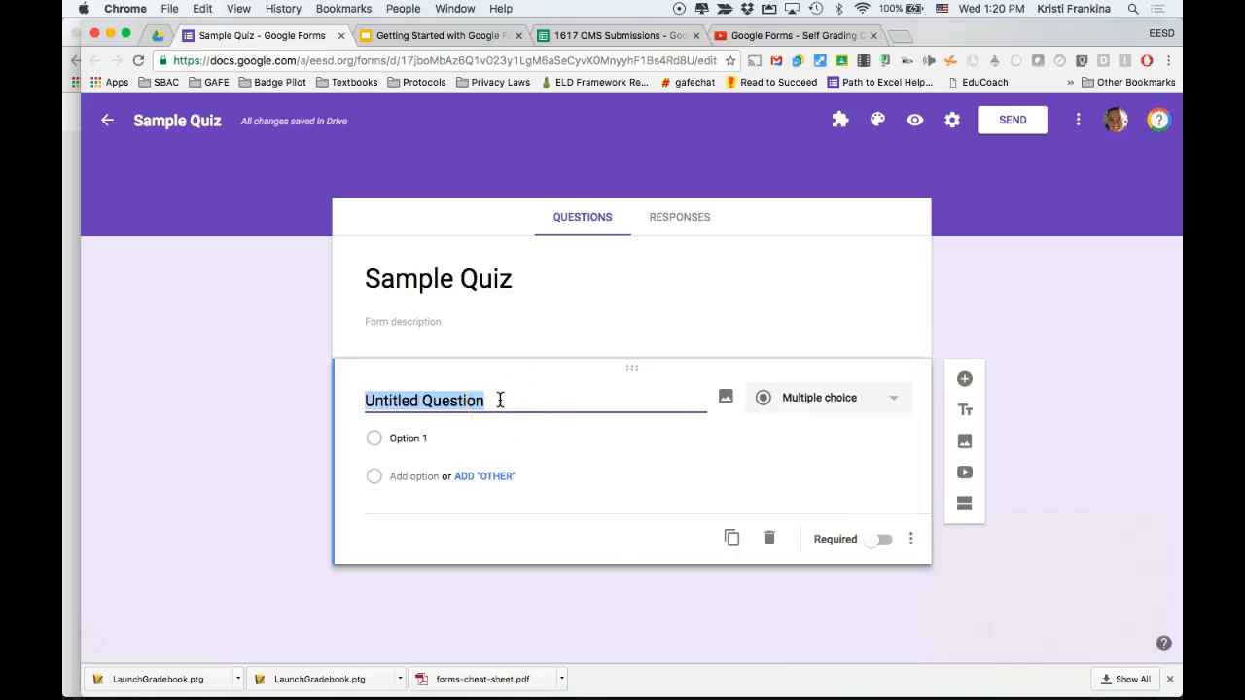
text(What color is the sky?)
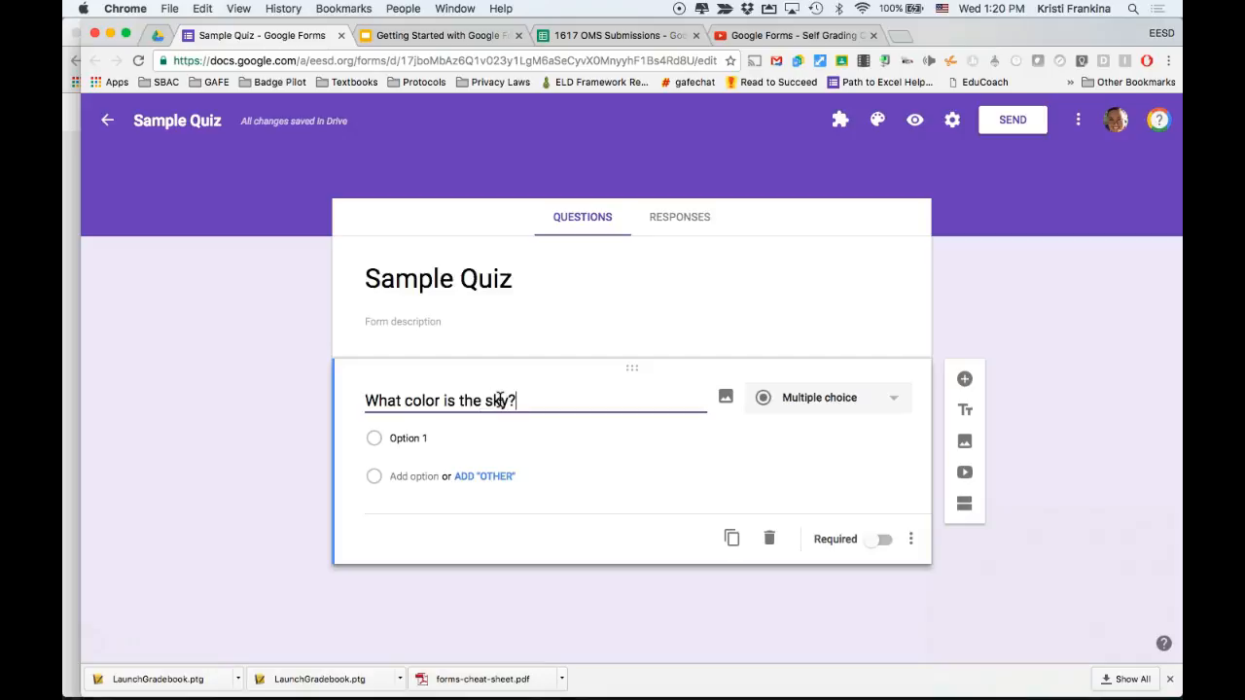
click(409, 437)
text(Blue)
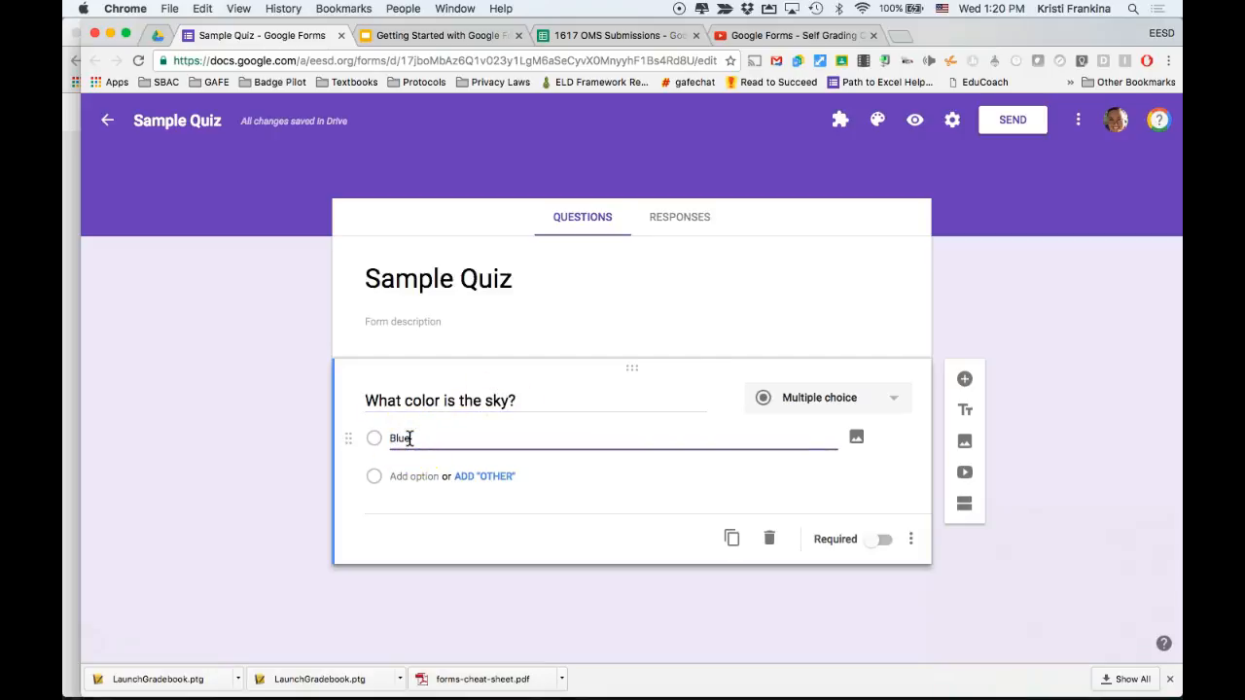
key(Return)
text(Green)
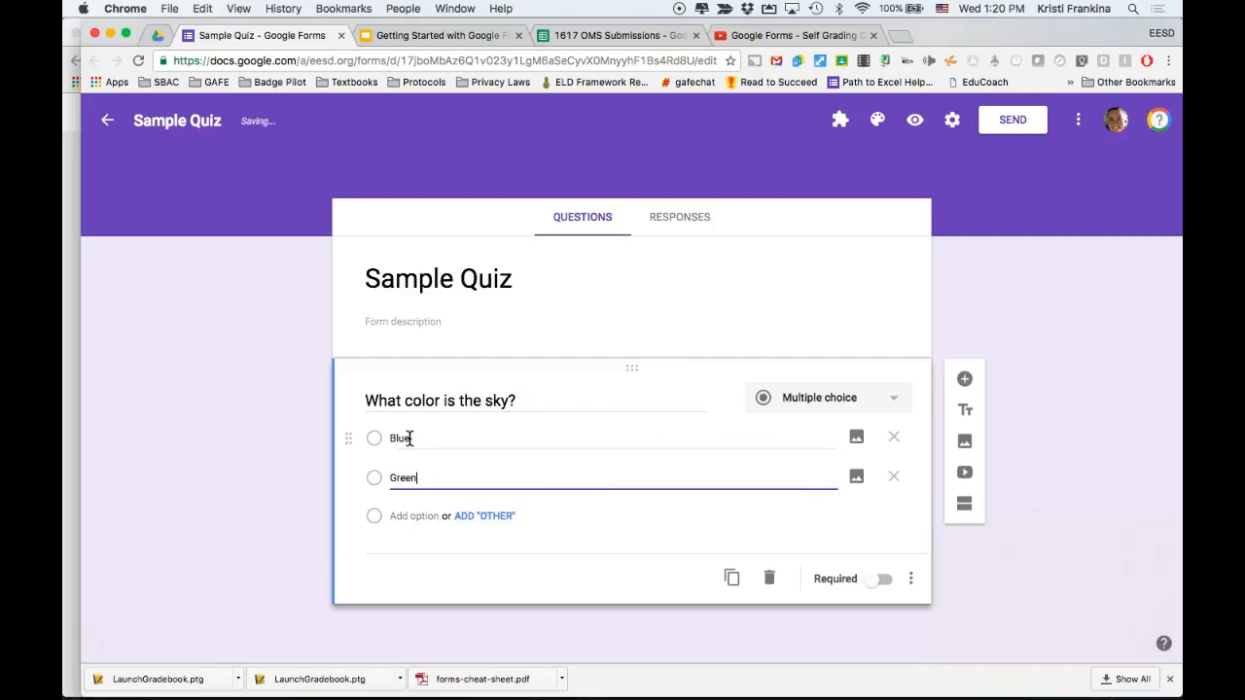
key(Return)
text(RE)
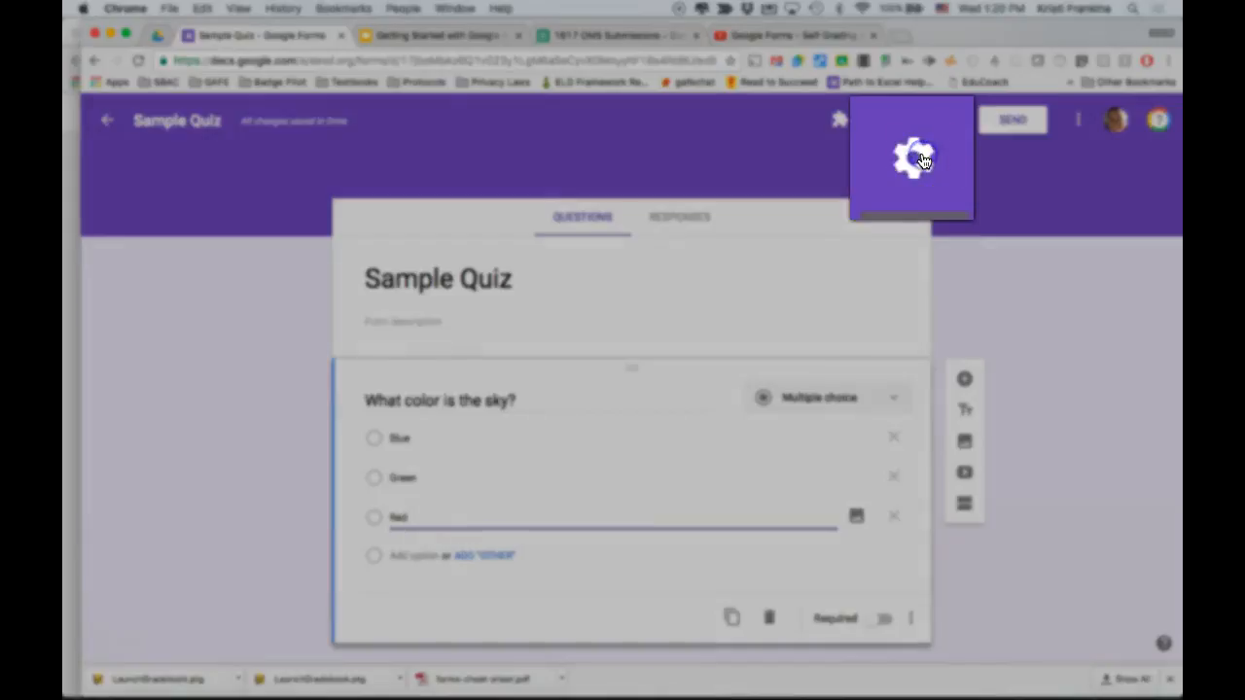
Make the form a quiz in the settings, stop respondents from seeing correct answers, and save.
click(953, 120)
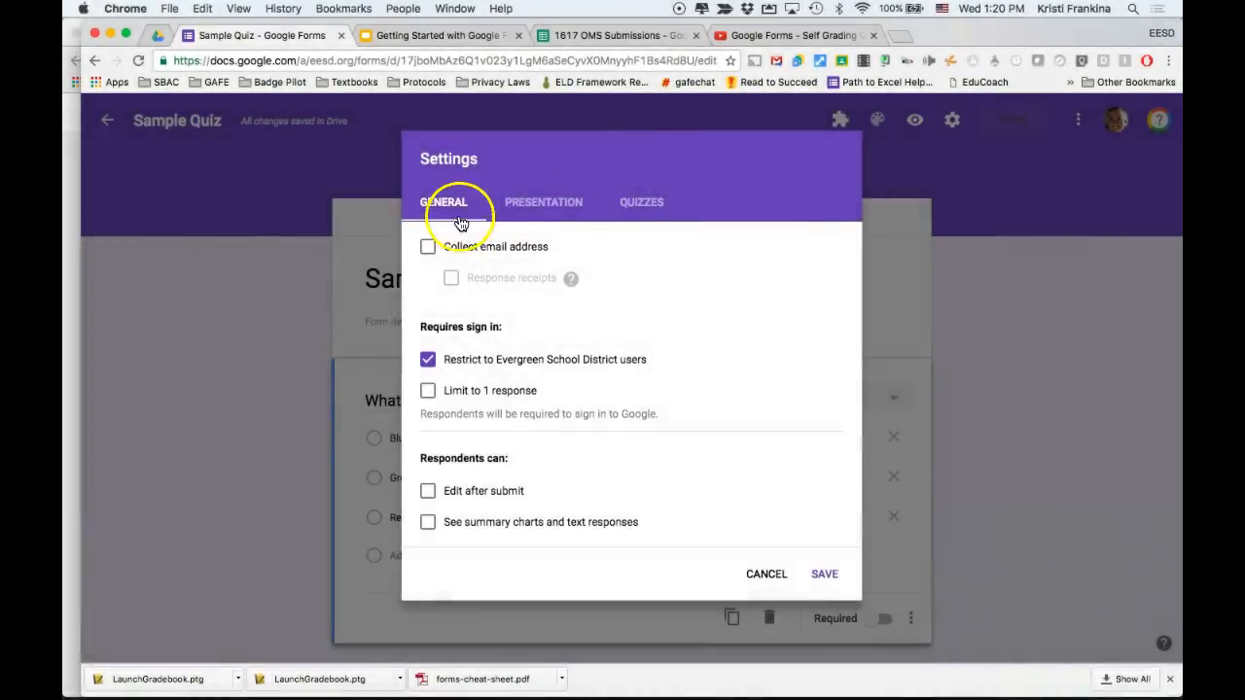
click(639, 204)
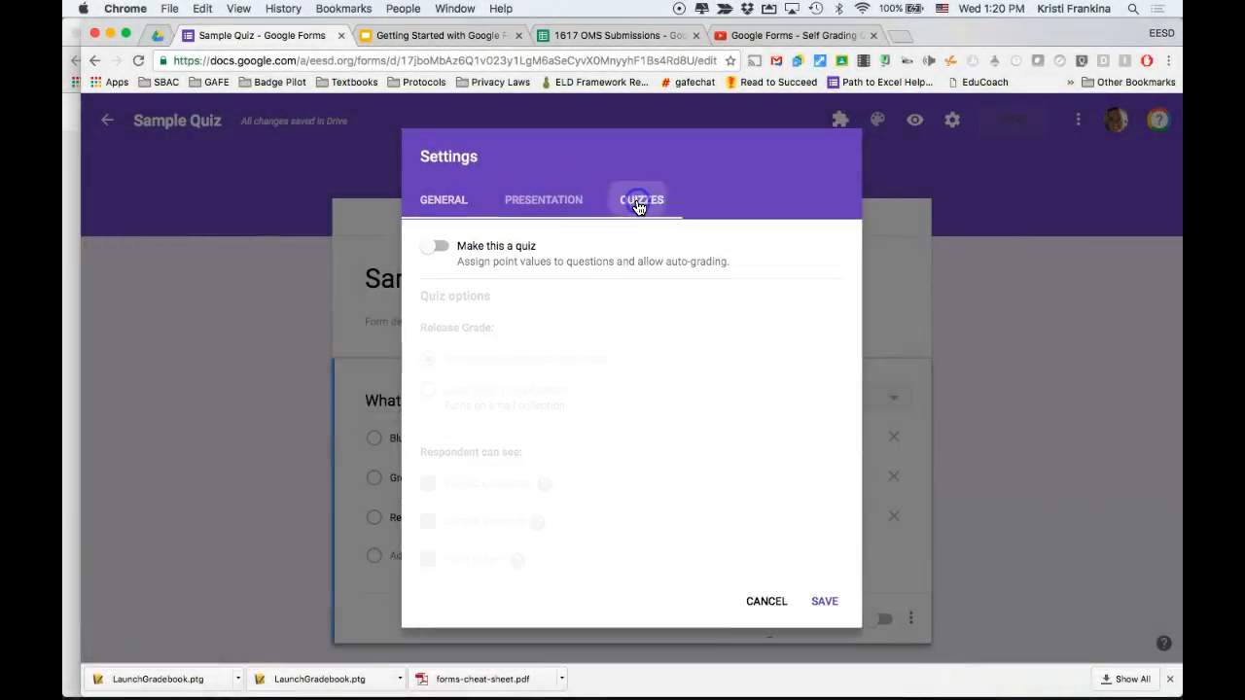
click(431, 251)
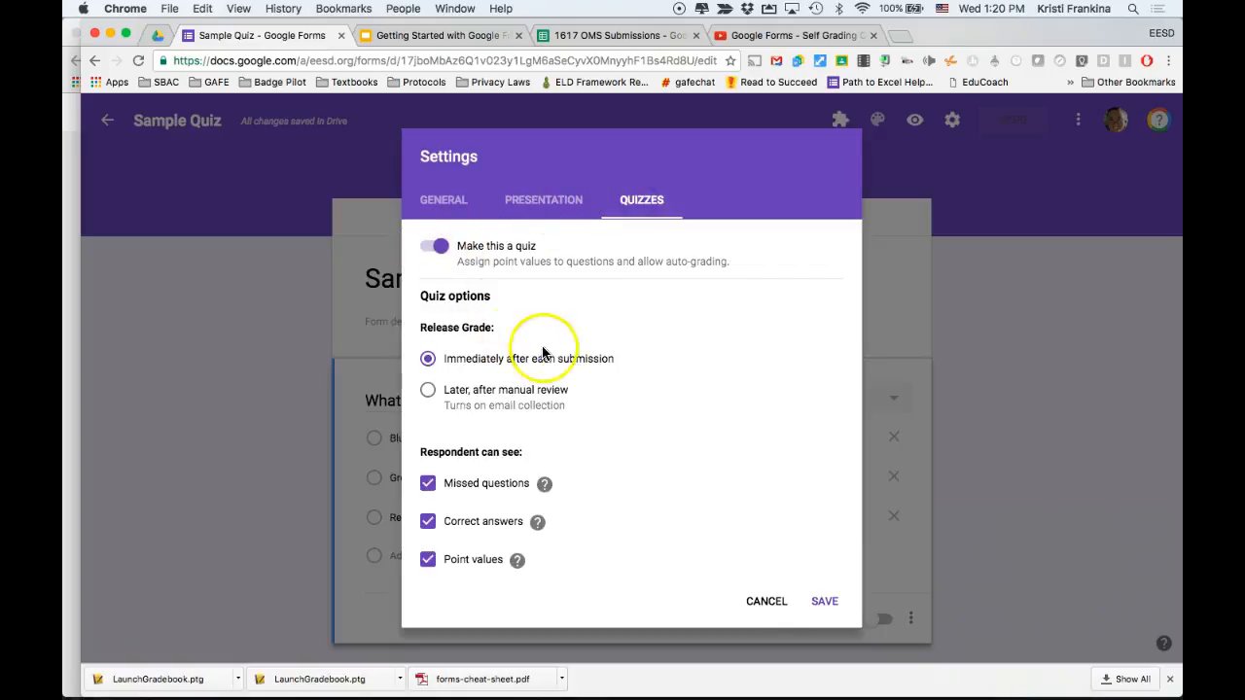
scroll(553, 353, down, 1)
scroll(553, 353, down, 1)
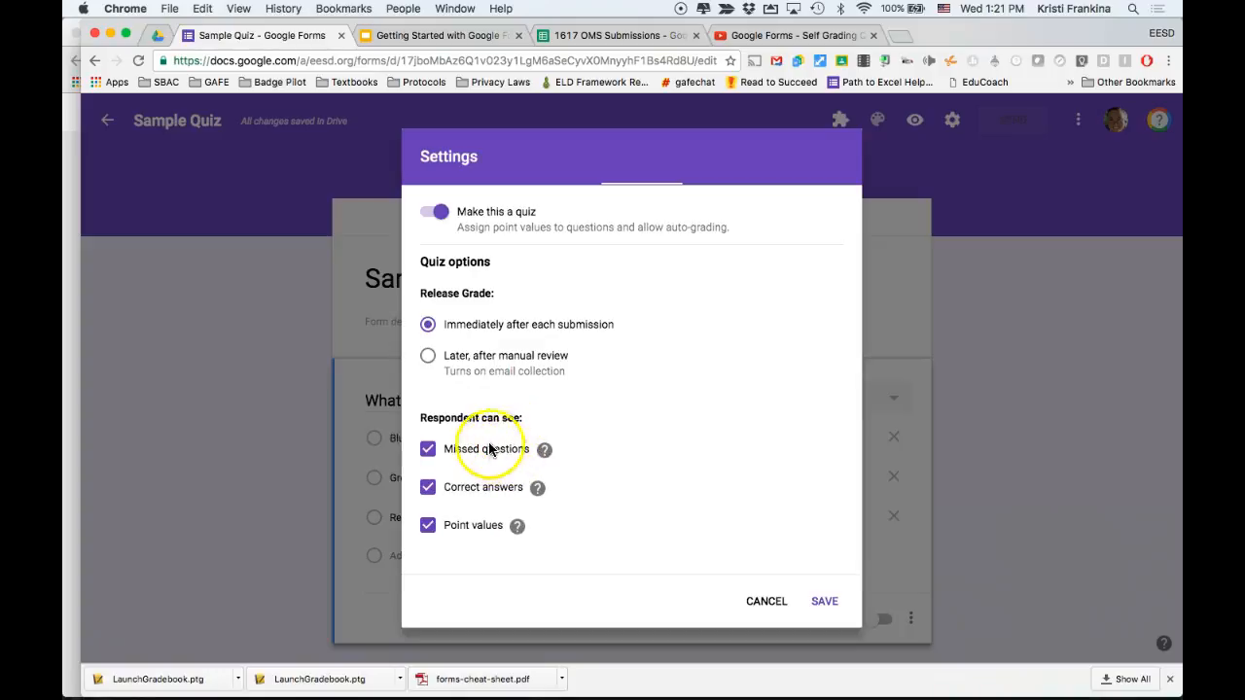
click(429, 489)
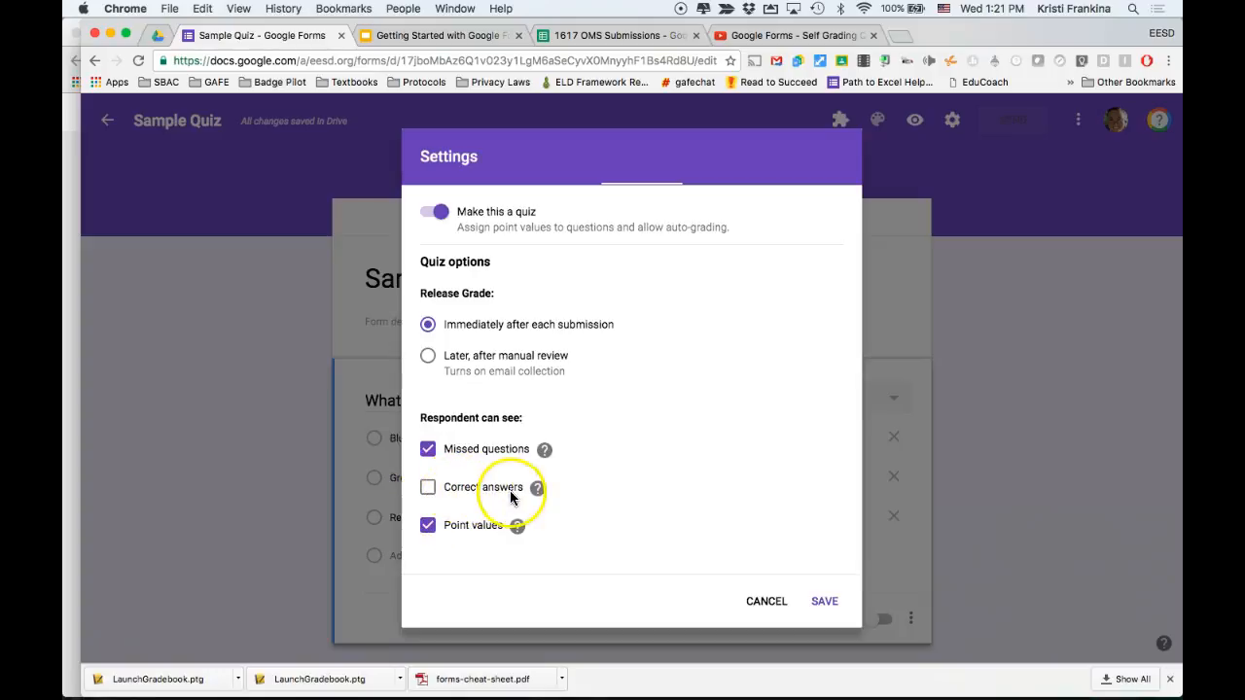
click(826, 603)
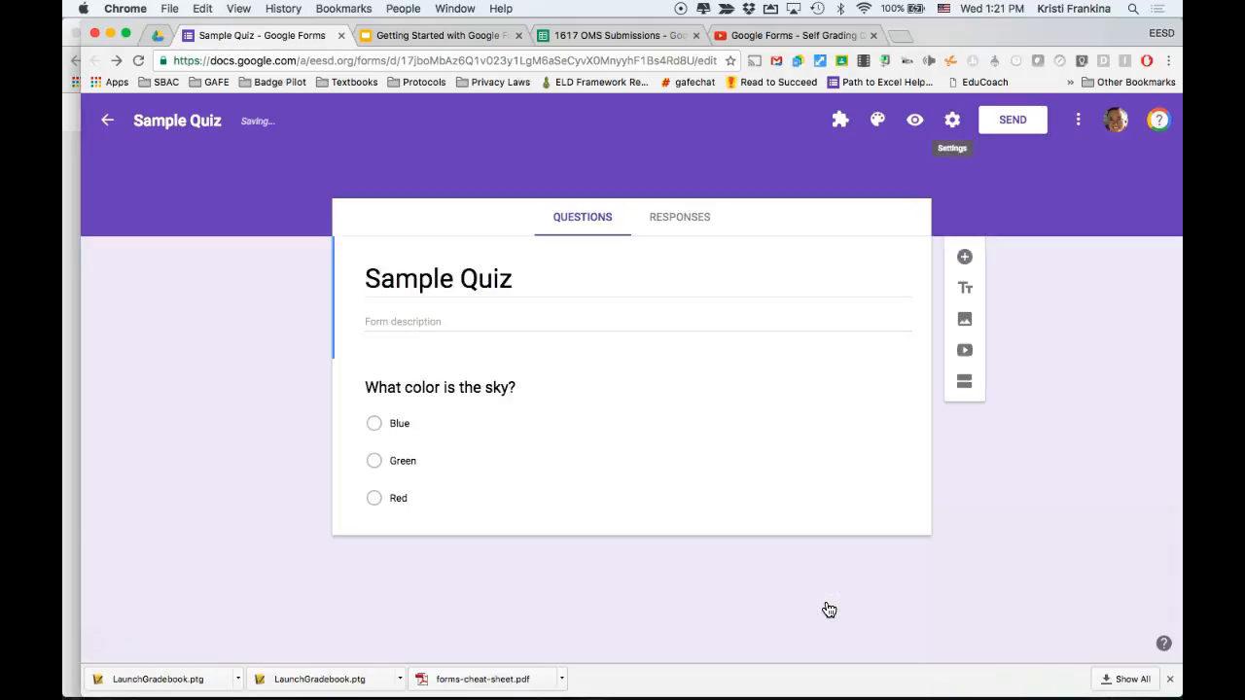
Open the question's answer key, mark Blue as the correct answer, and set it to 1 point.
click(813, 535)
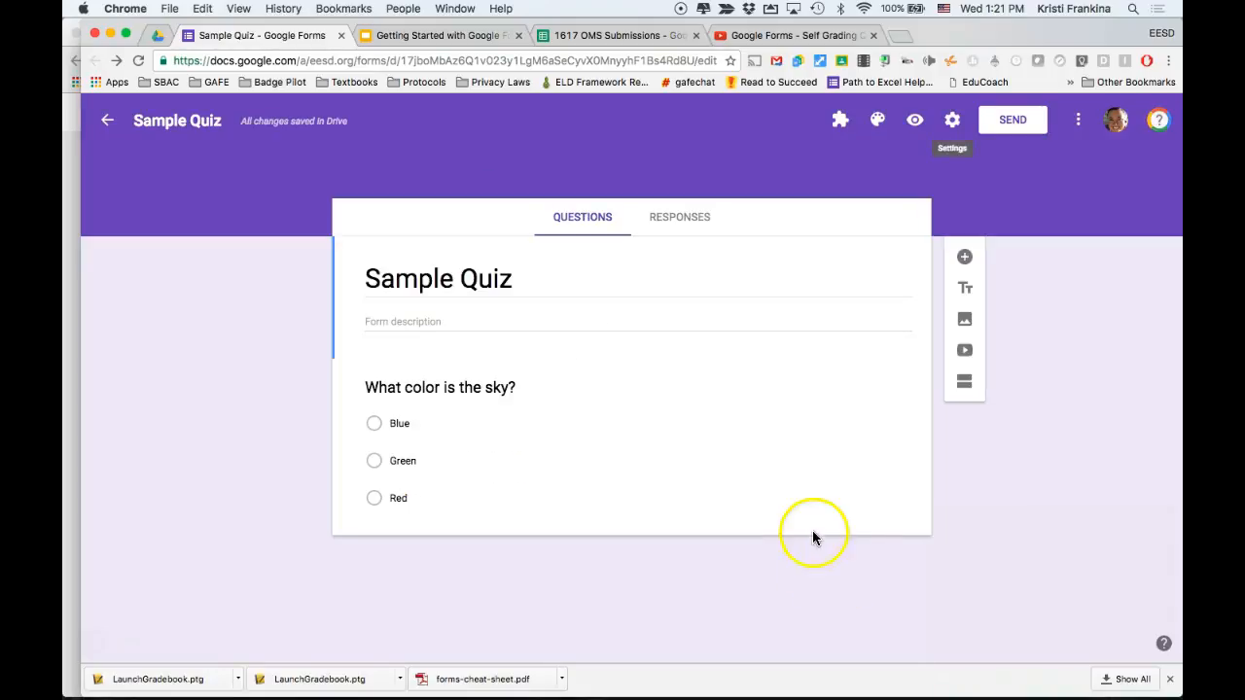
click(719, 477)
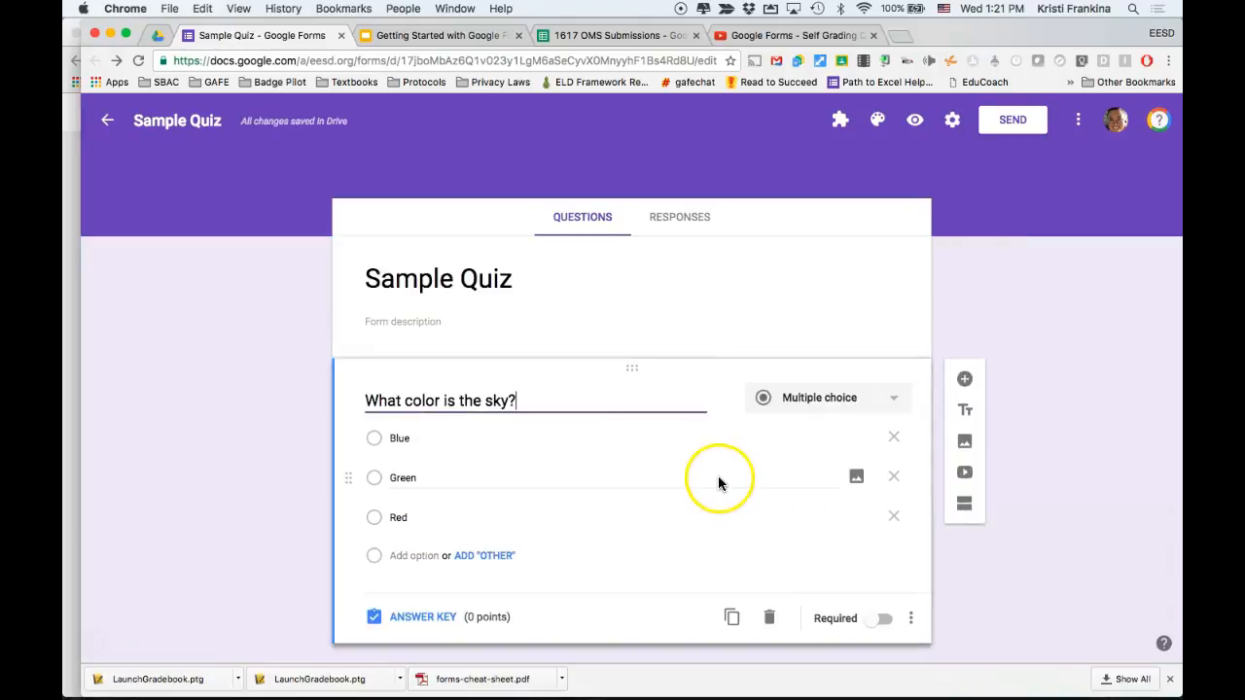
click(424, 619)
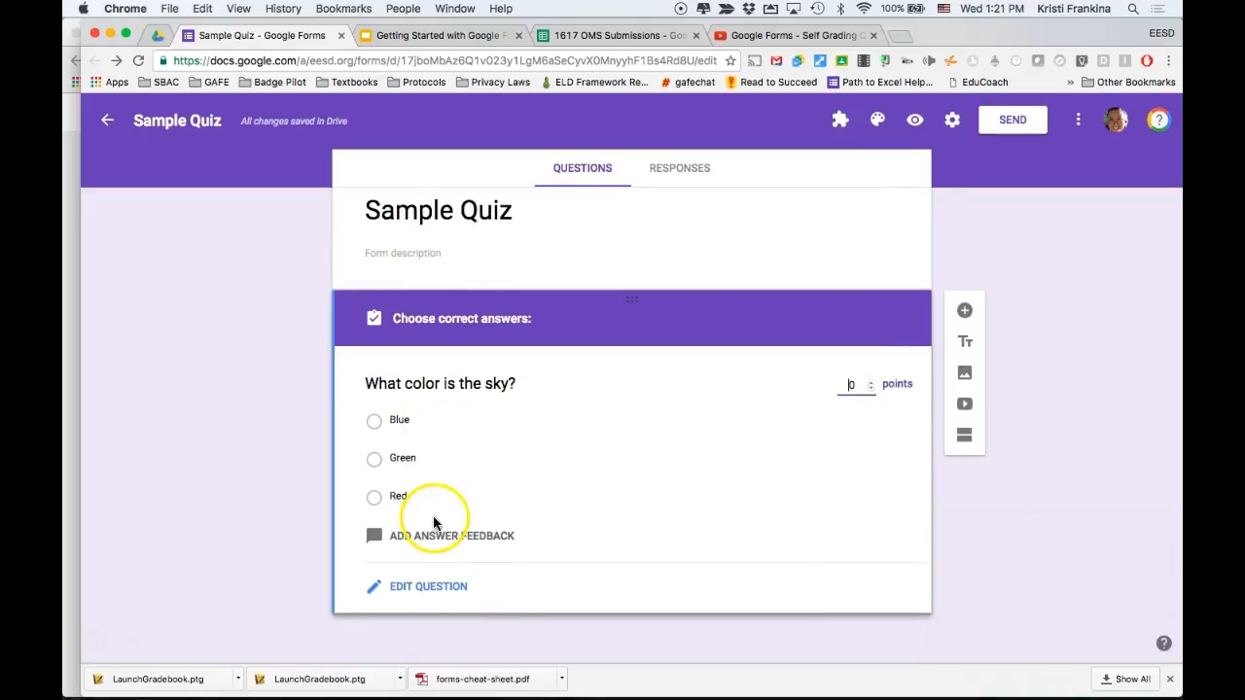
click(375, 420)
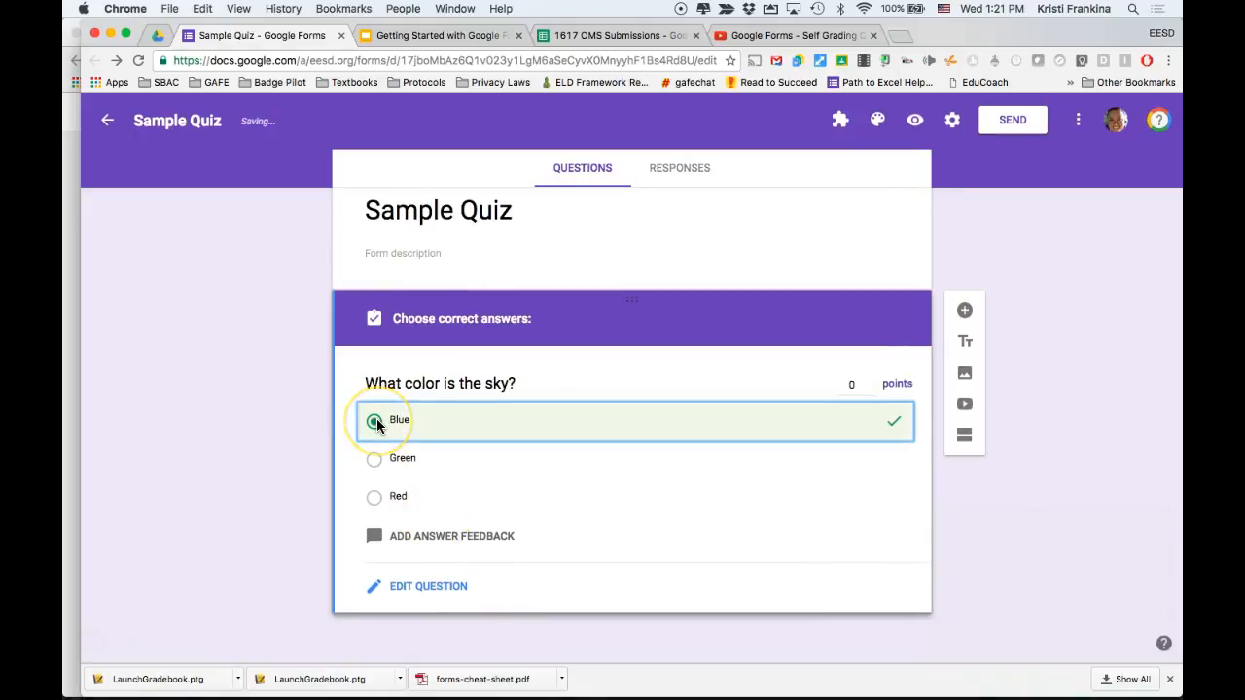
click(671, 456)
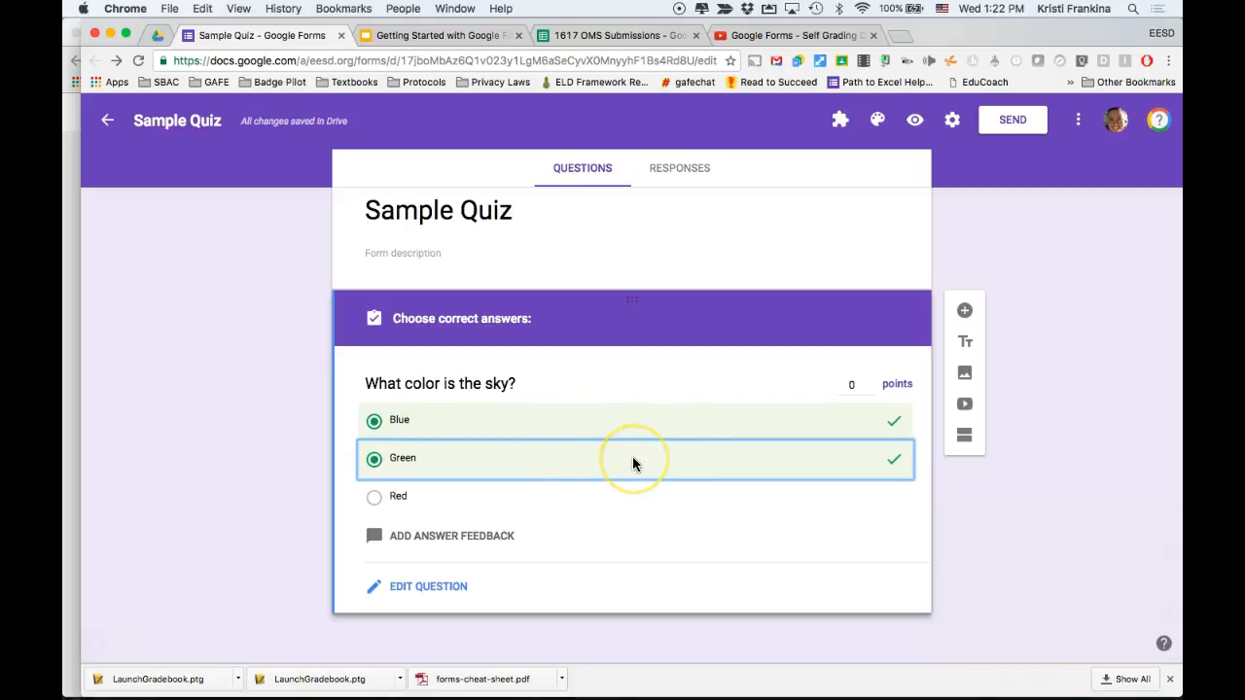
click(632, 463)
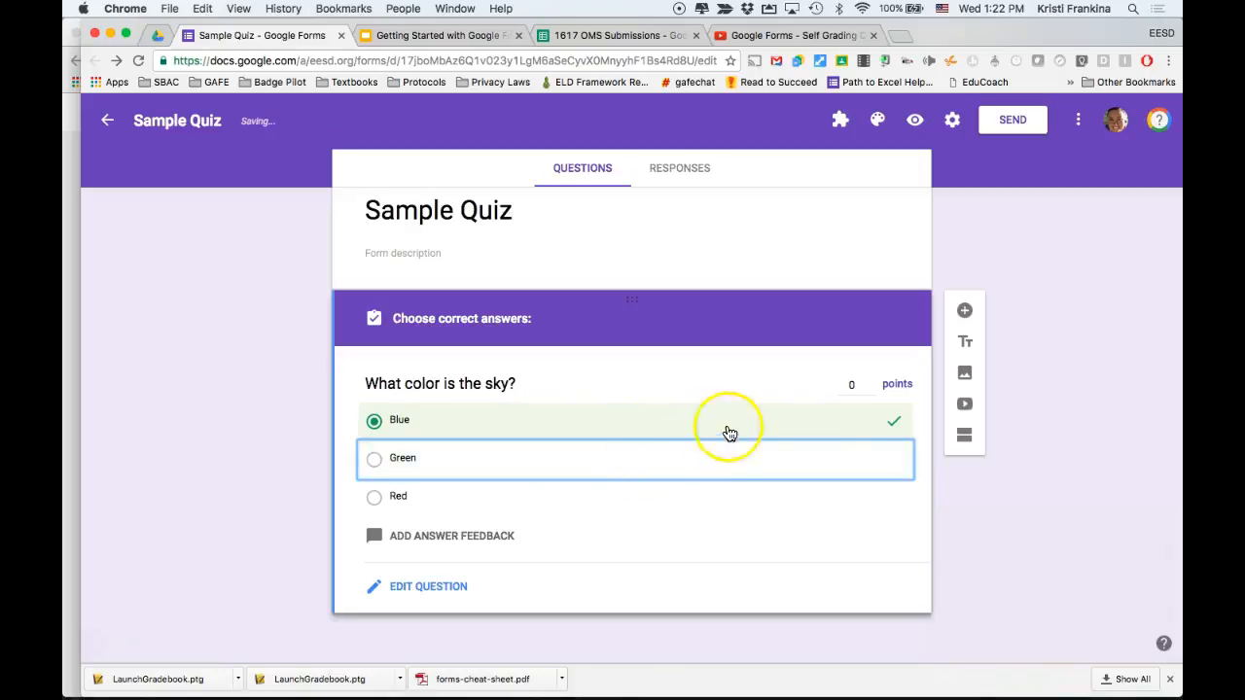
click(871, 385)
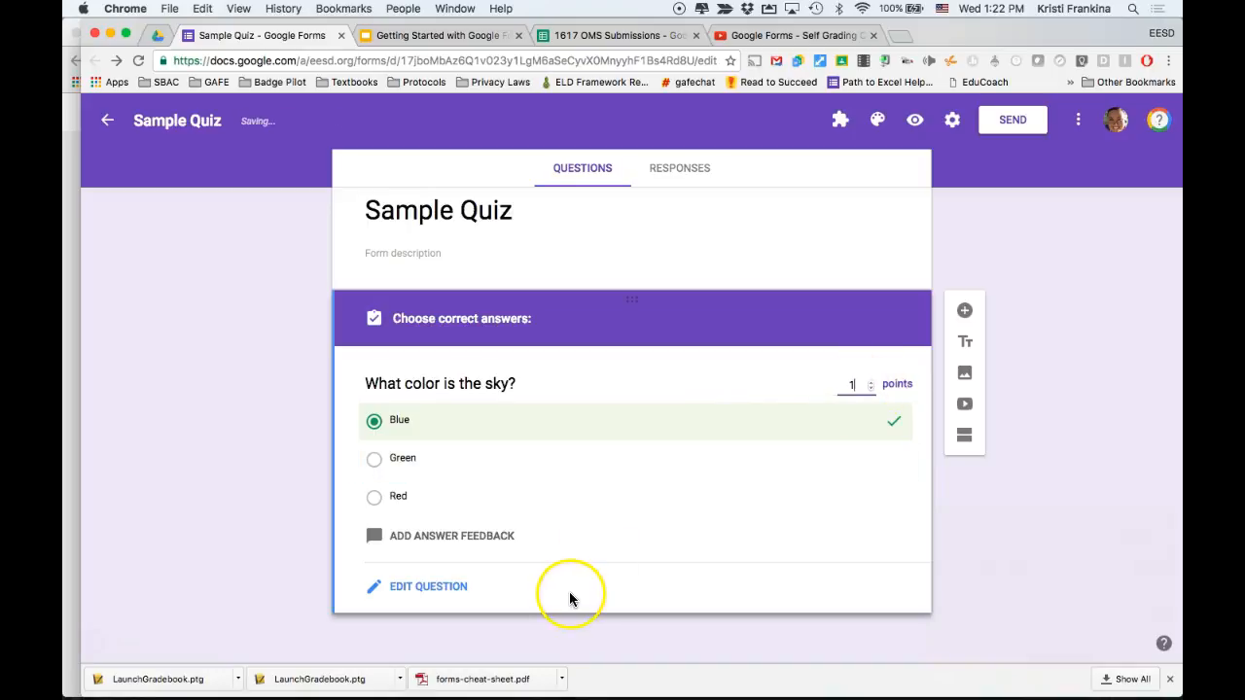
Add answer feedback: 'That was not correct. Please review Chapter 3 lesson 4, in your science book.' for incorrect and 'Good job!' for correct.
click(493, 543)
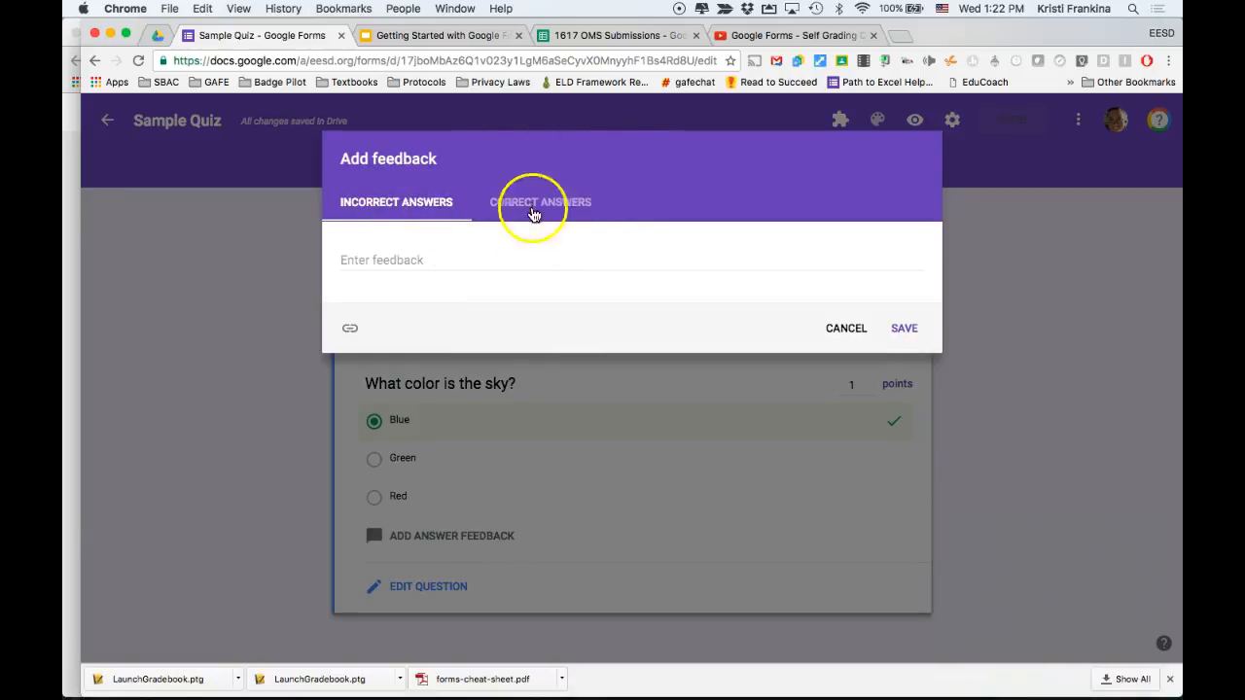
click(453, 260)
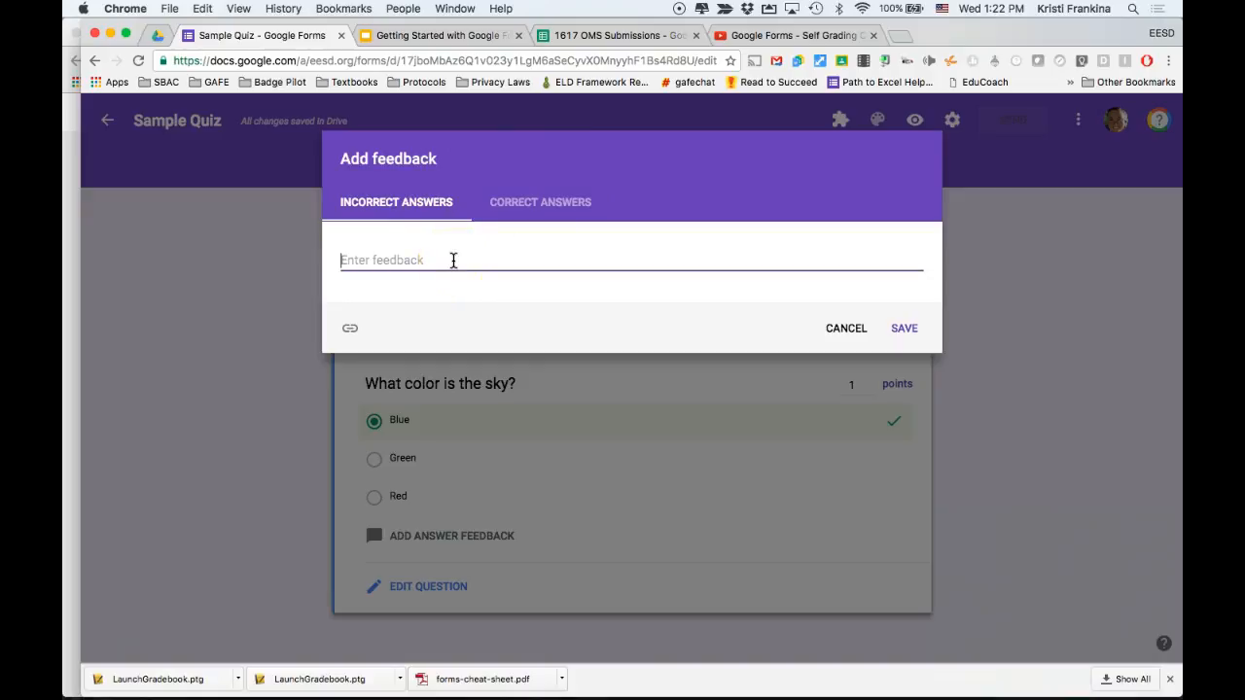
text(Th)
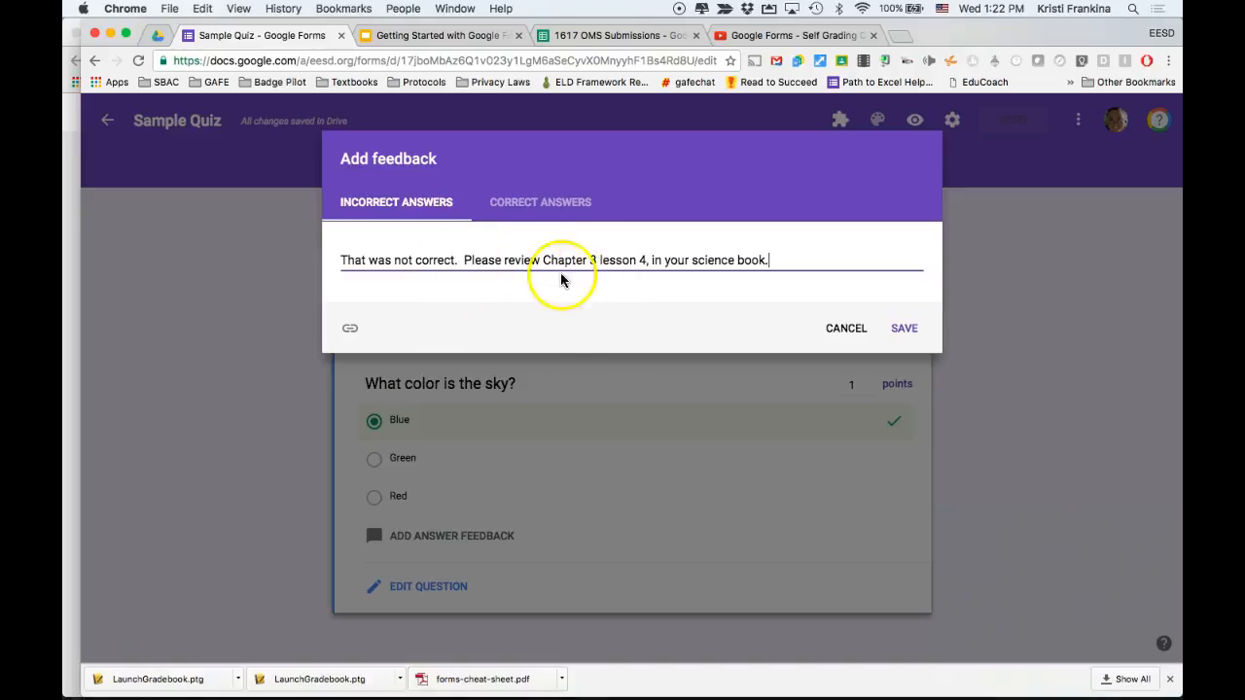
click(553, 202)
click(499, 259)
text(Good job!)
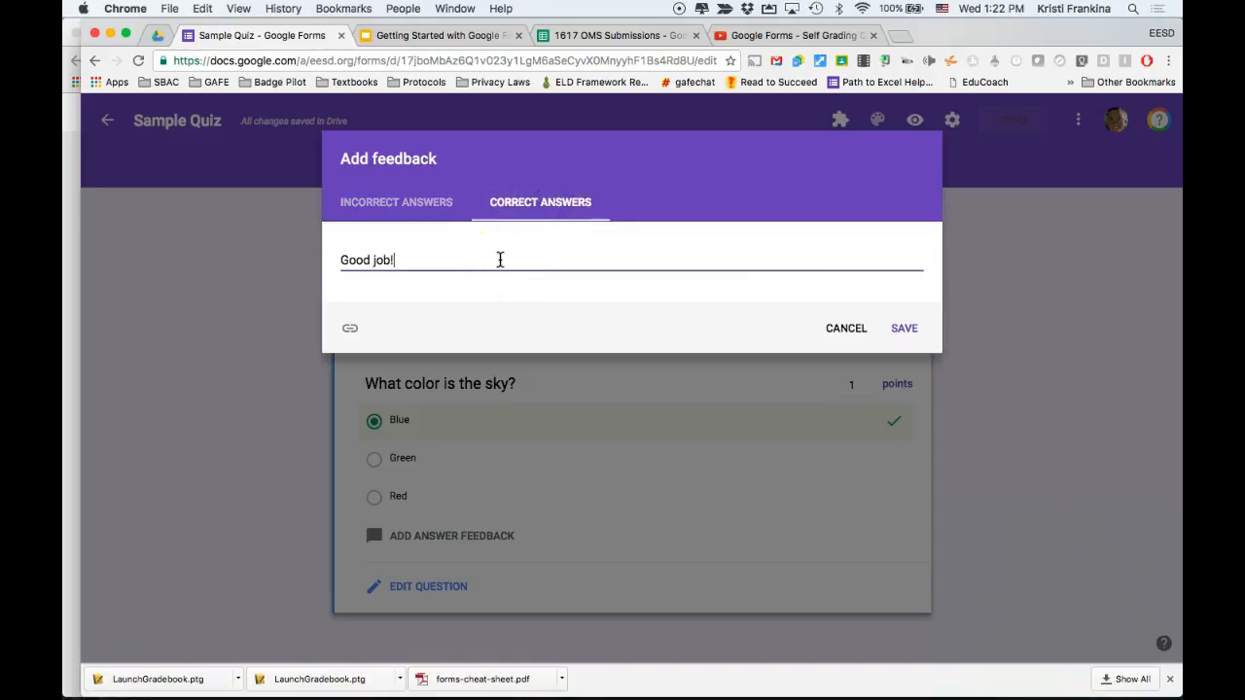
click(903, 330)
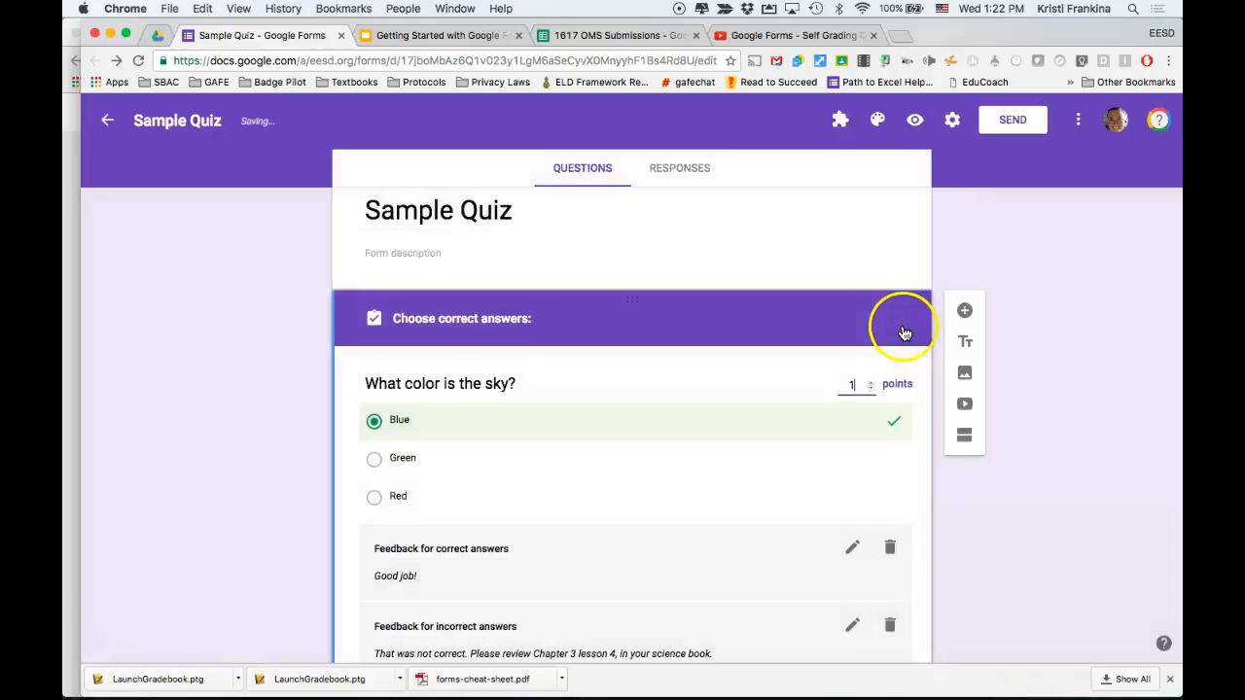
Return to editing the question and duplicate it.
scroll(685, 492, down, 2)
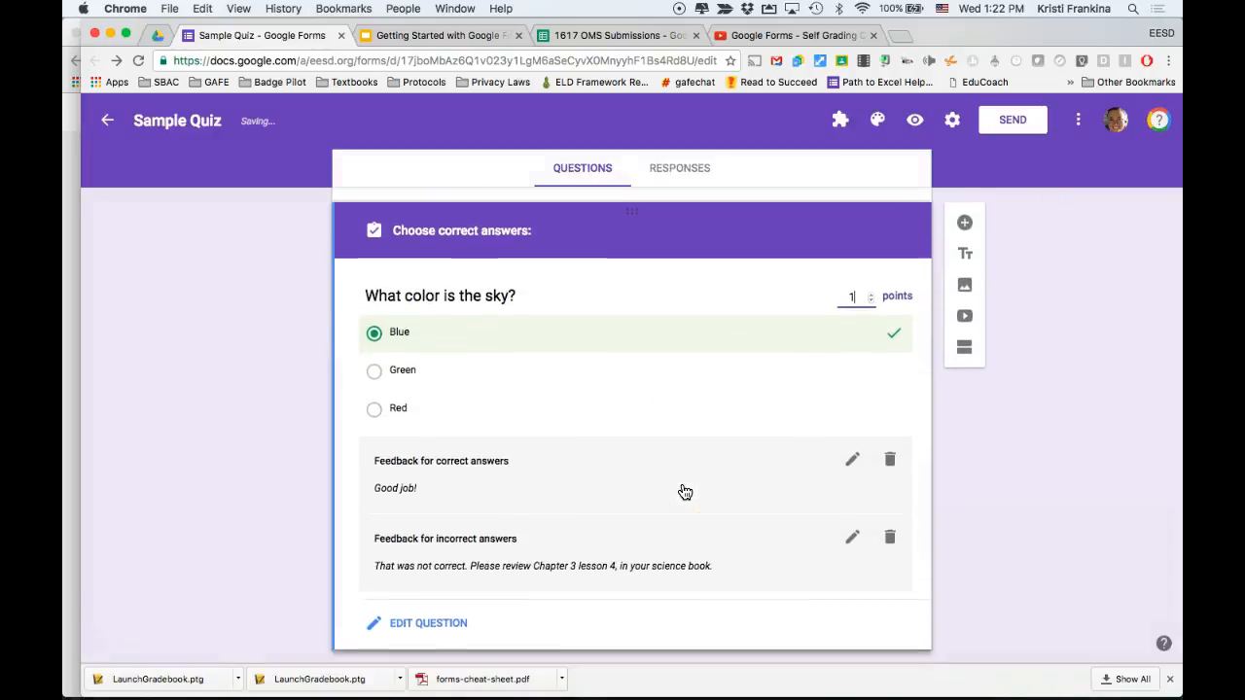
scroll(685, 492, down, 1)
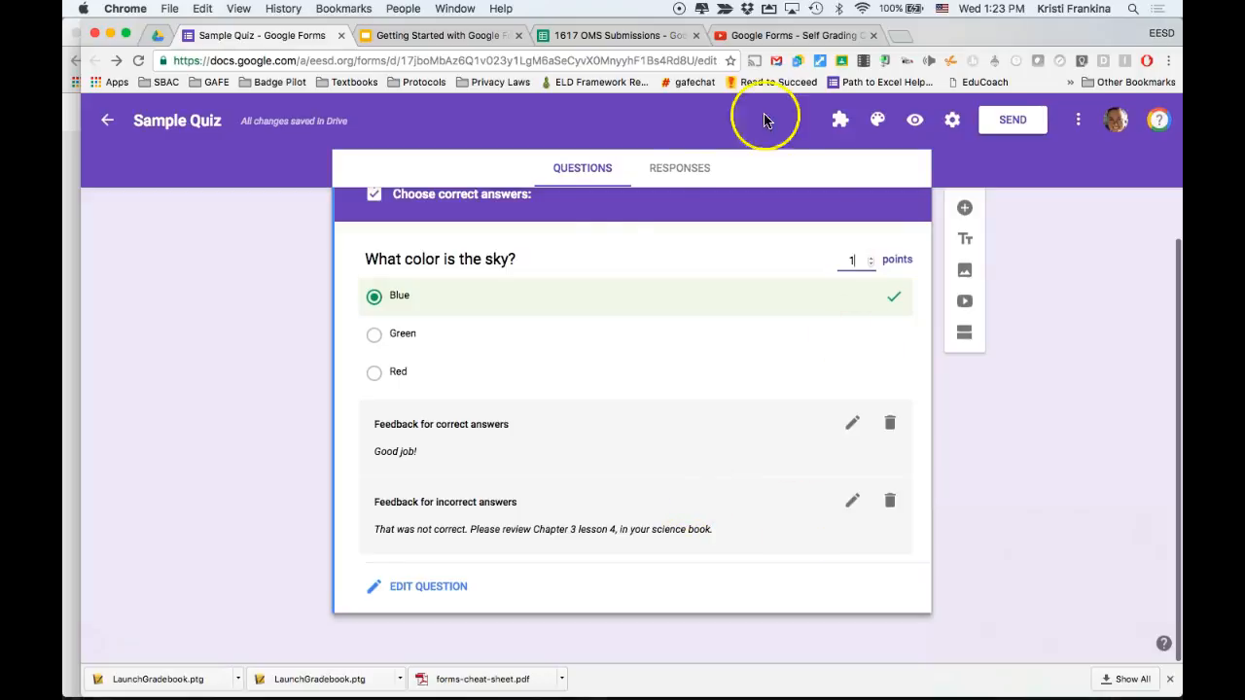
click(421, 590)
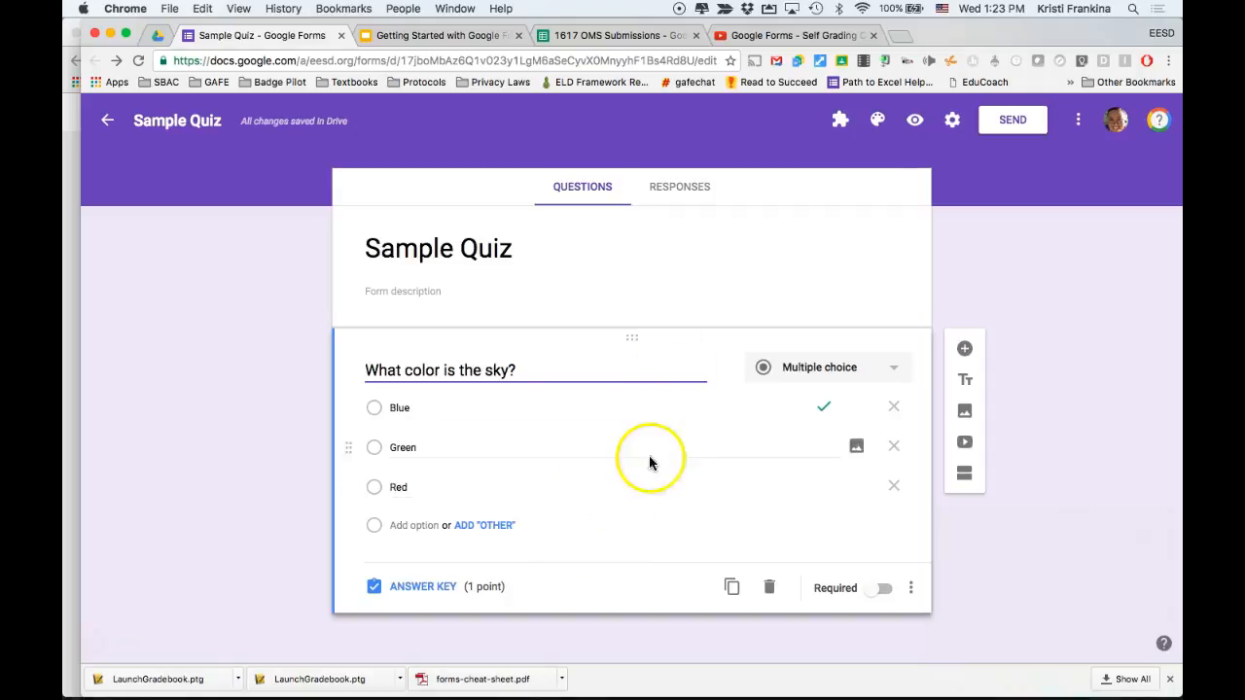
click(732, 589)
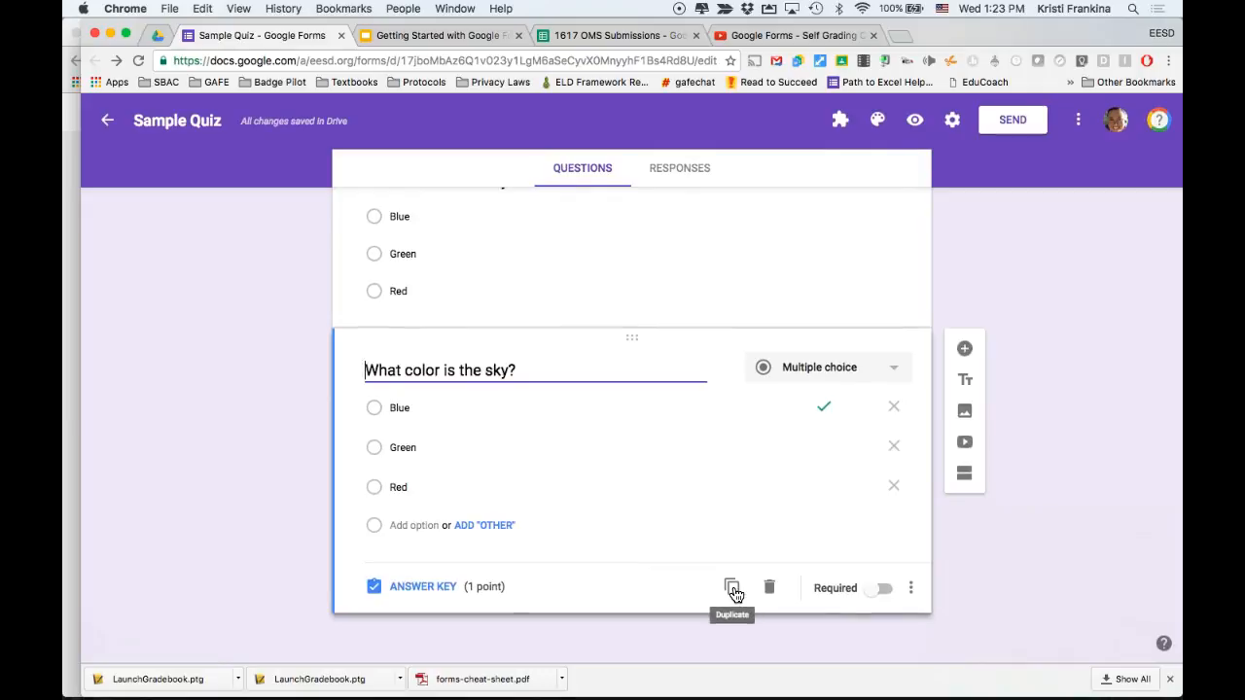
Retitle the duplicated question 'What color is the grass?', then in its answer key mark Green as the correct answer.
click(824, 407)
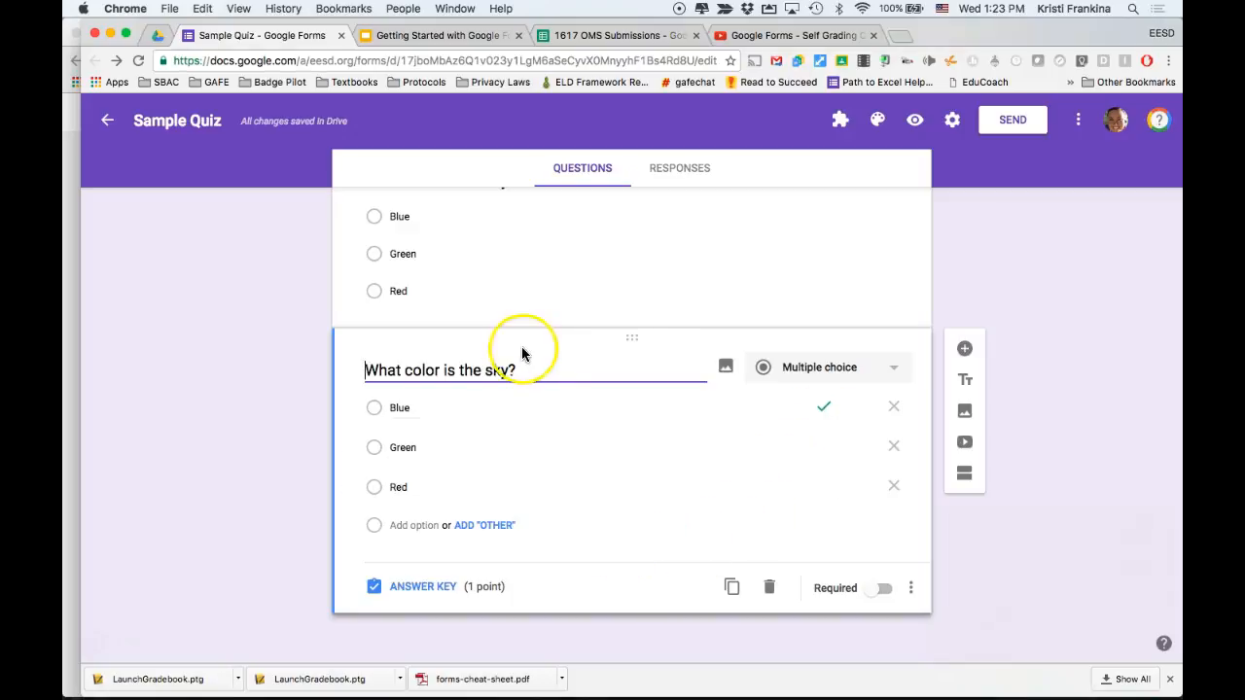
double_click(499, 367)
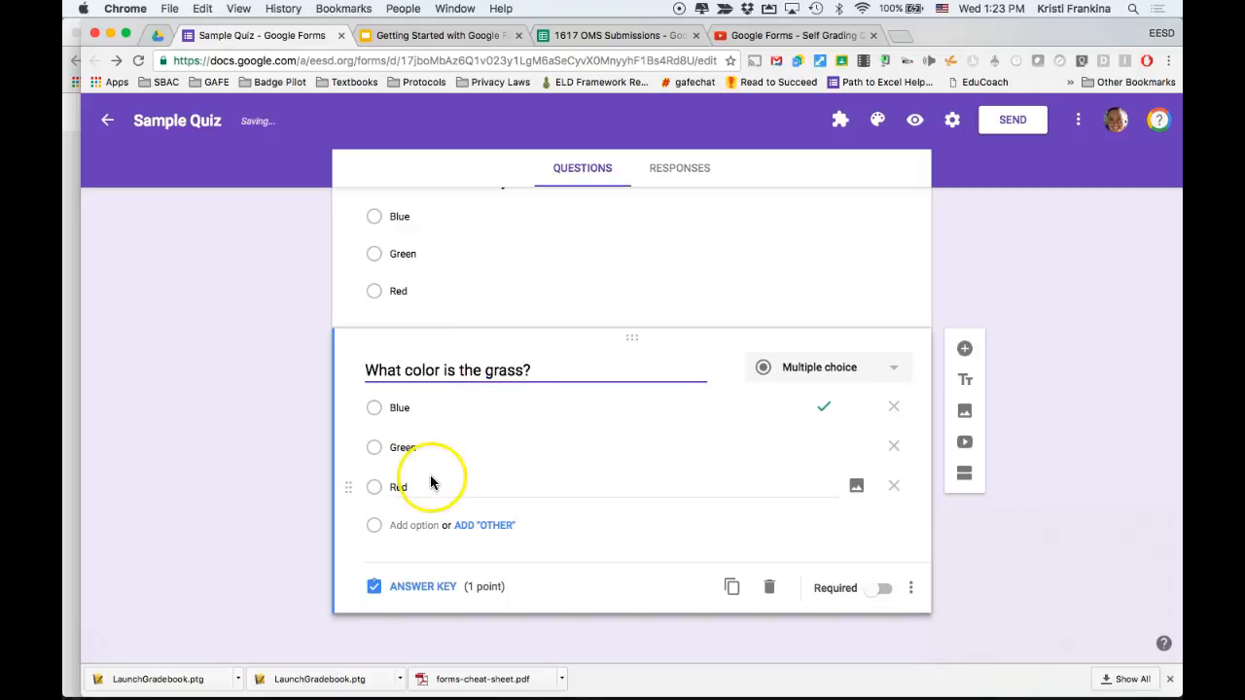
click(424, 589)
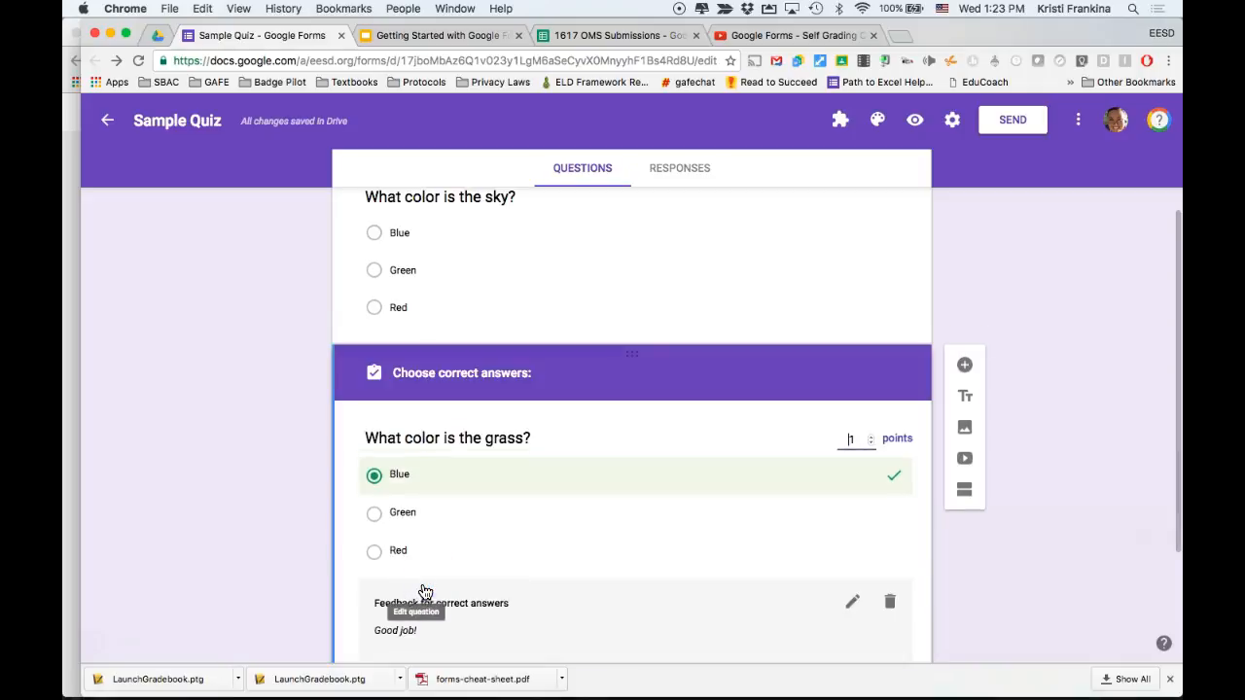
click(870, 481)
click(856, 508)
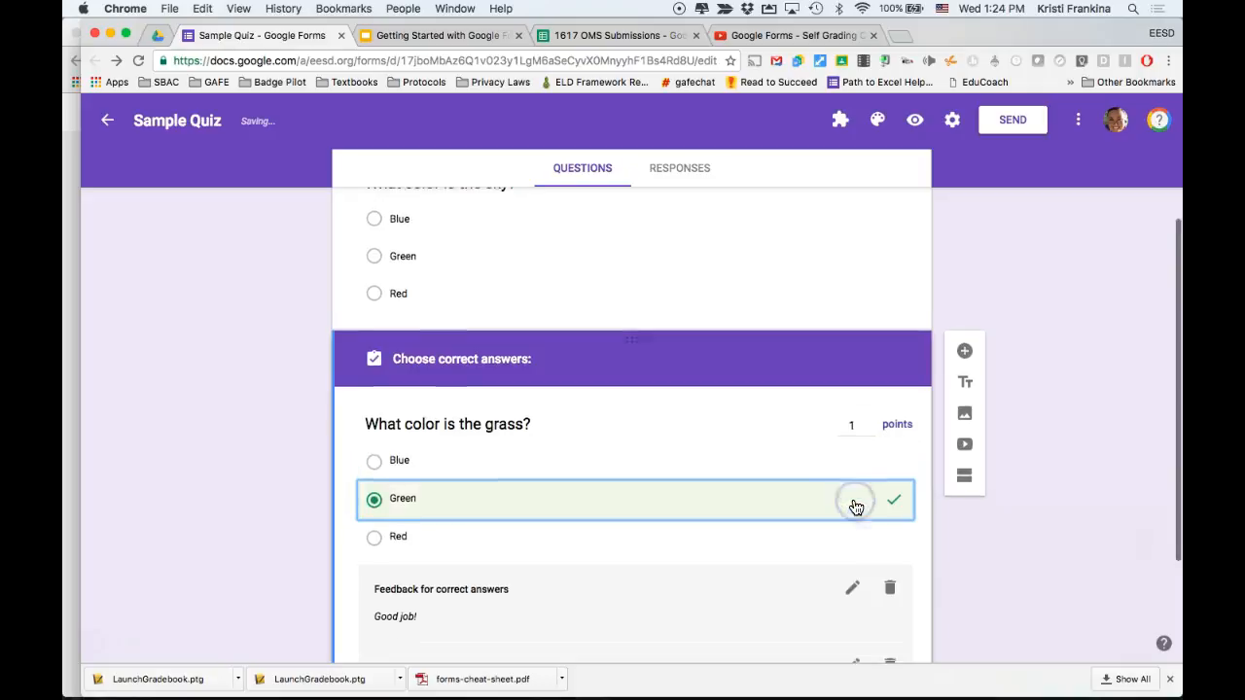
scroll(856, 508, down, 2)
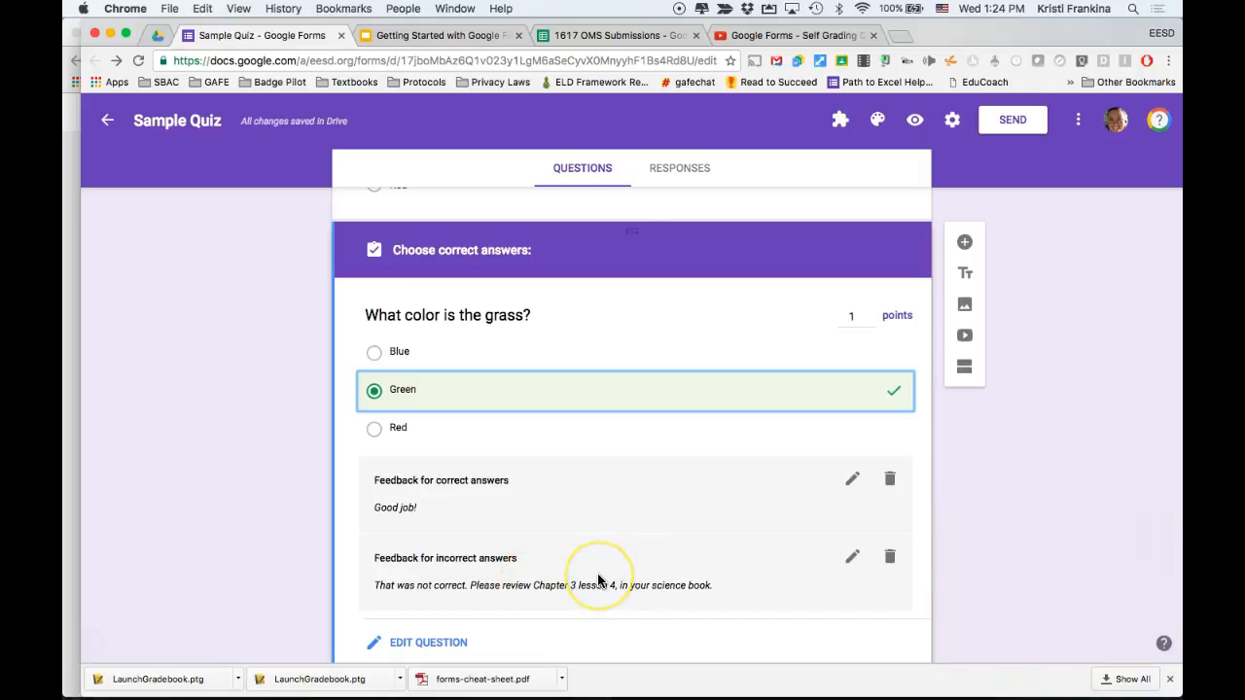
scroll(573, 523, down, 2)
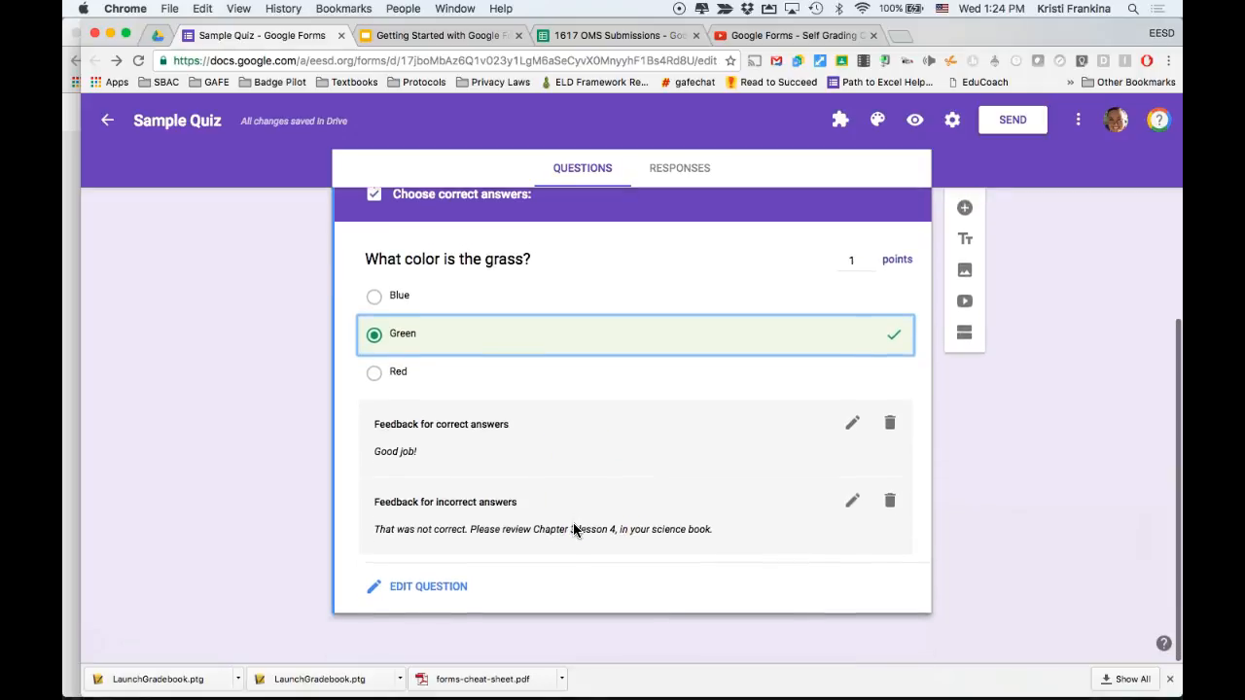
click(433, 587)
Open the send form dialog and view the form's shareable link, then close the dialog.
scroll(595, 309, up, 4)
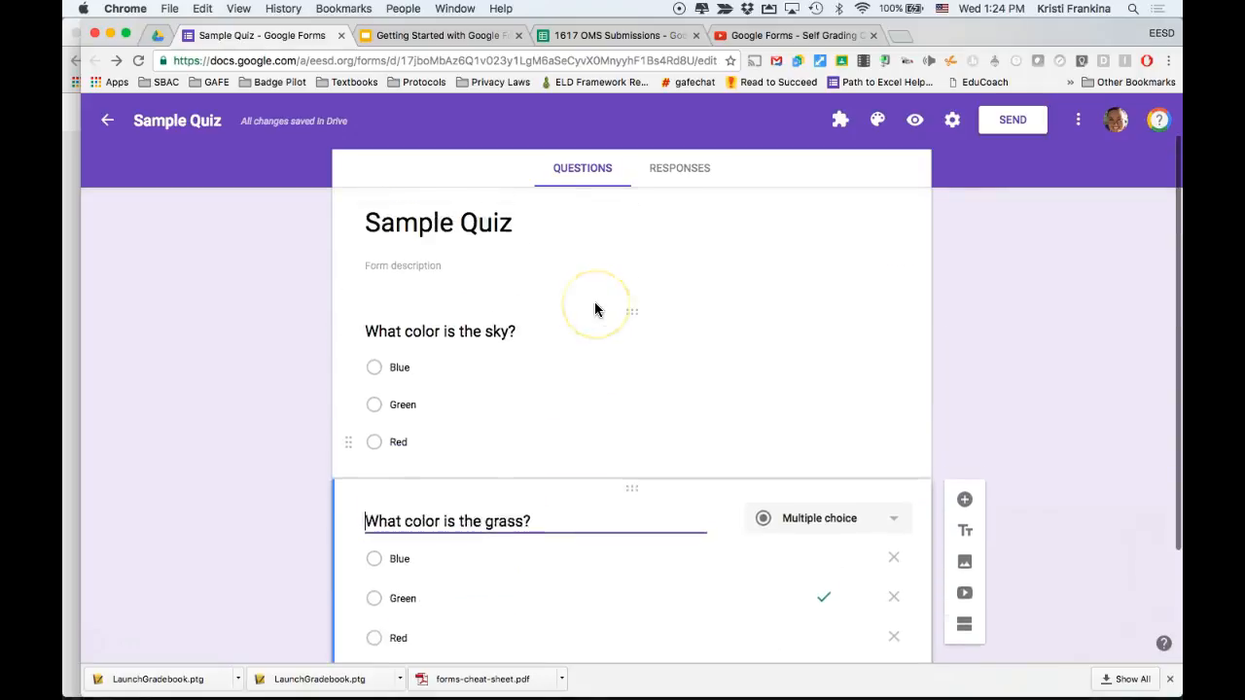
scroll(683, 329, down, 3)
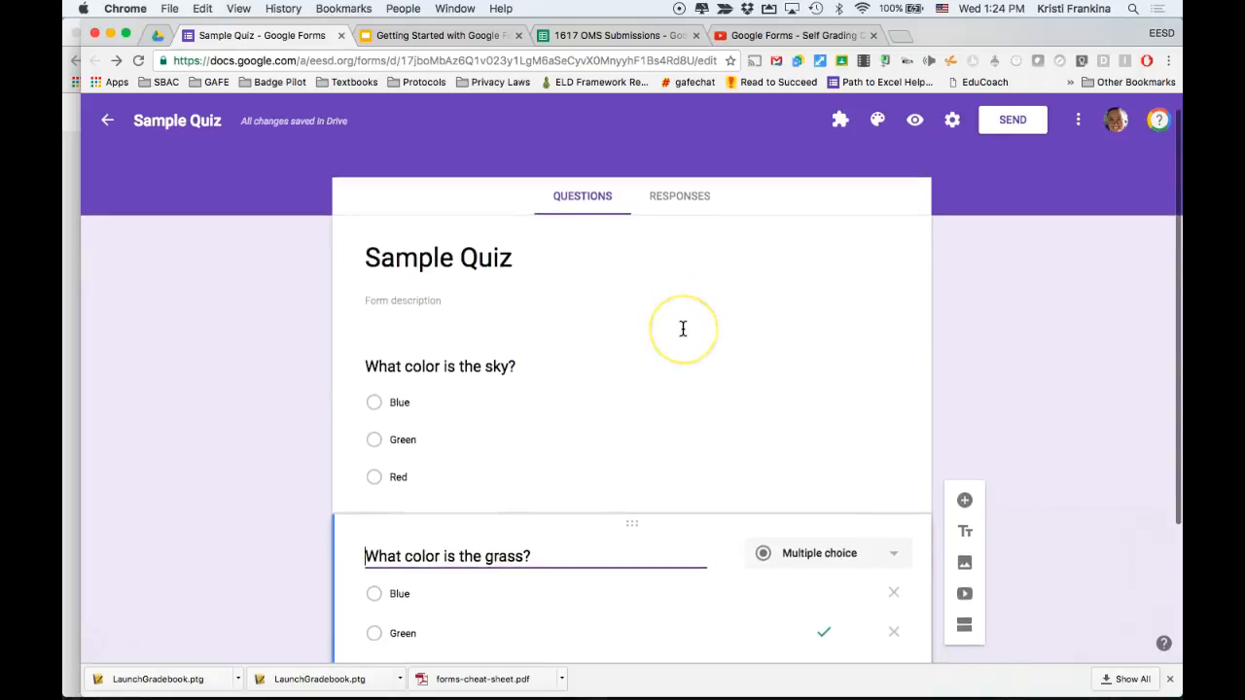
scroll(683, 328, up, 3)
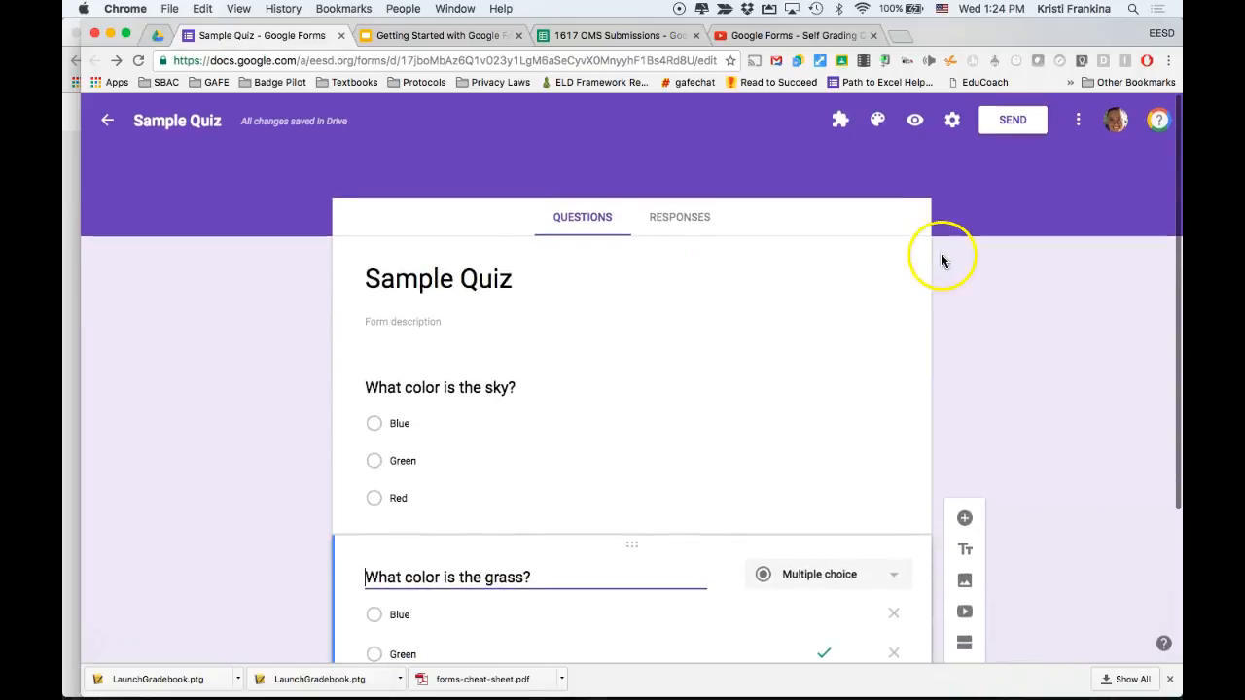
click(1003, 124)
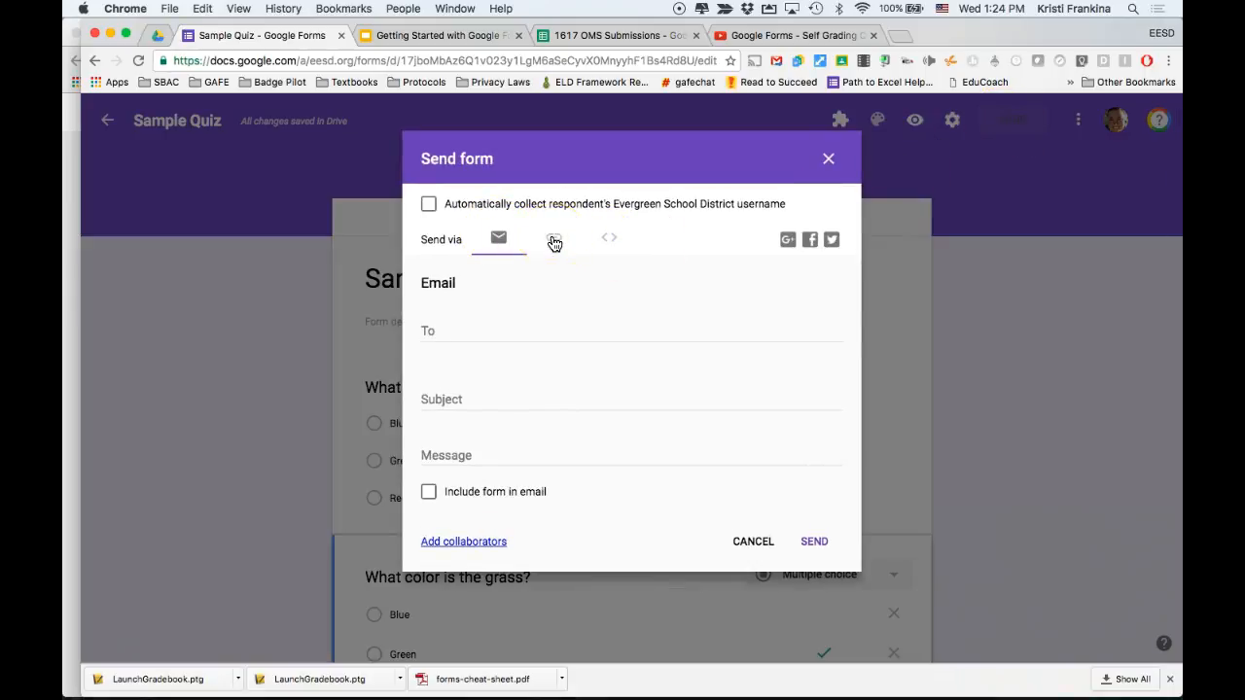
click(554, 242)
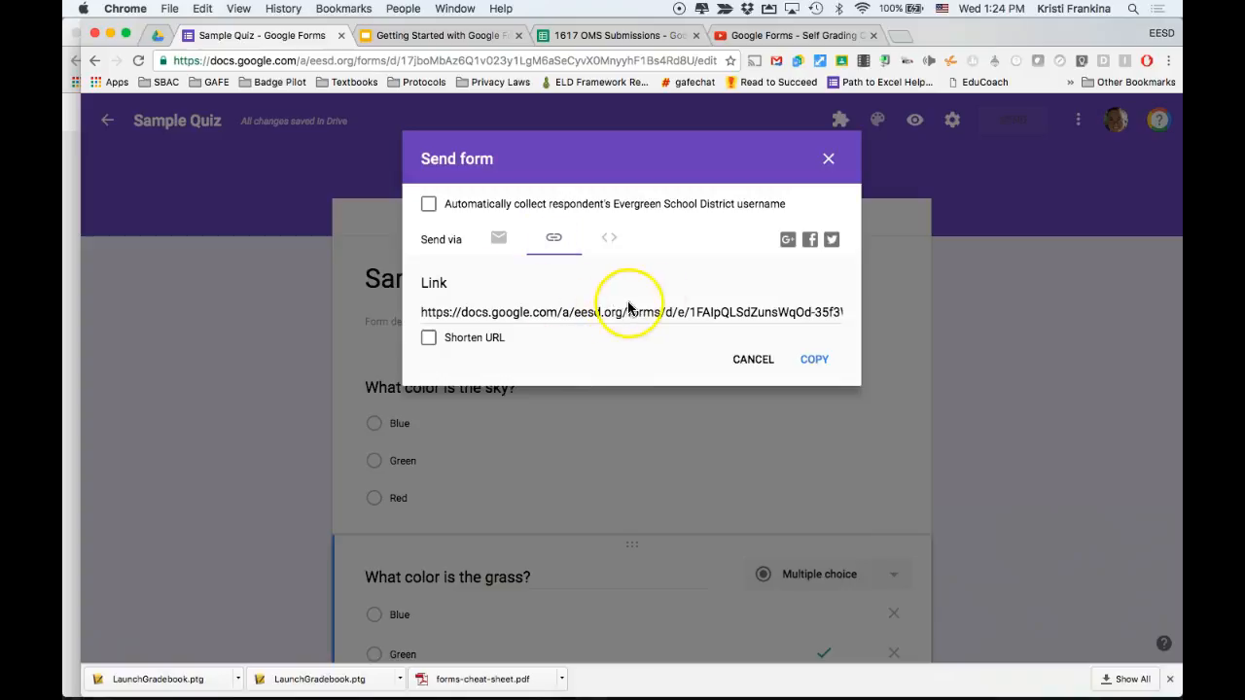
click(826, 160)
Preview the quiz and submit a test response choosing Blue for both questions.
click(915, 121)
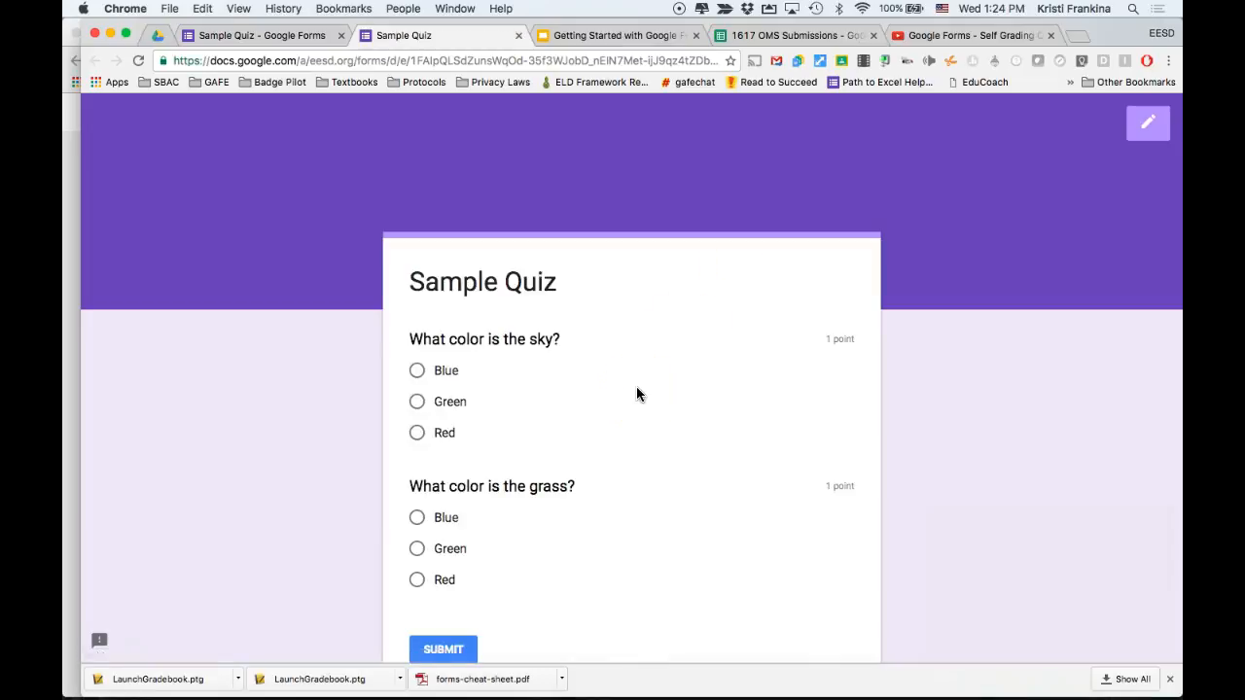
scroll(637, 396, down, 3)
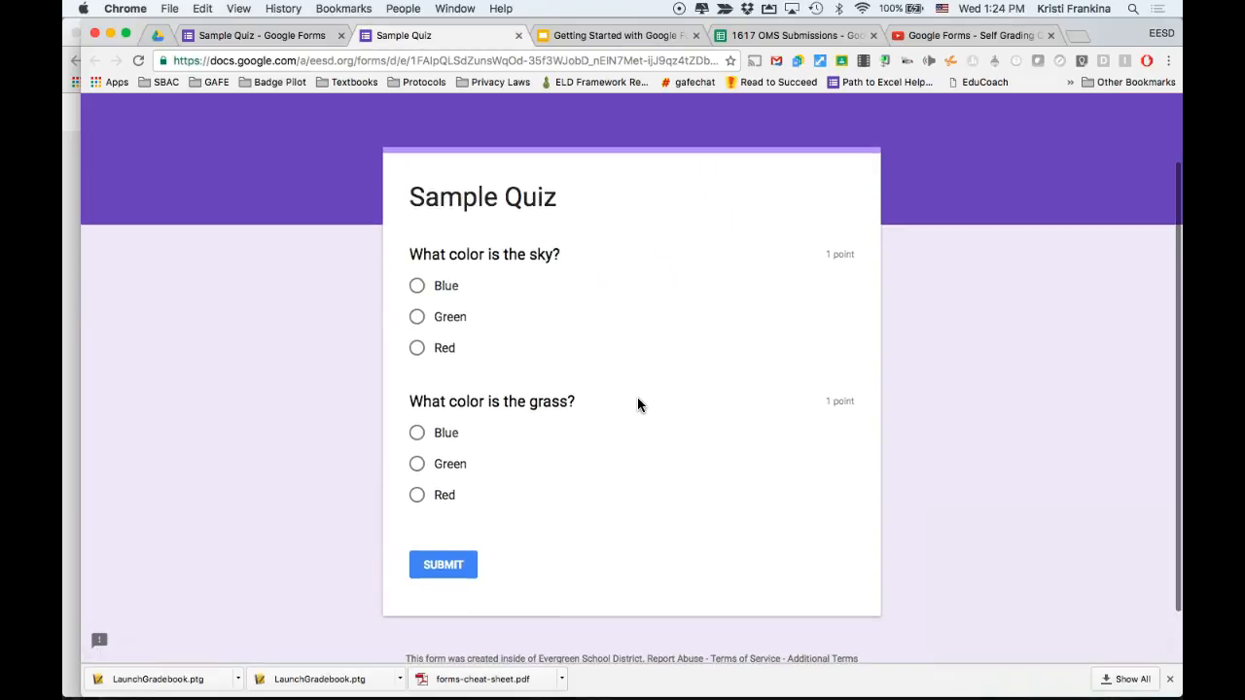
click(456, 288)
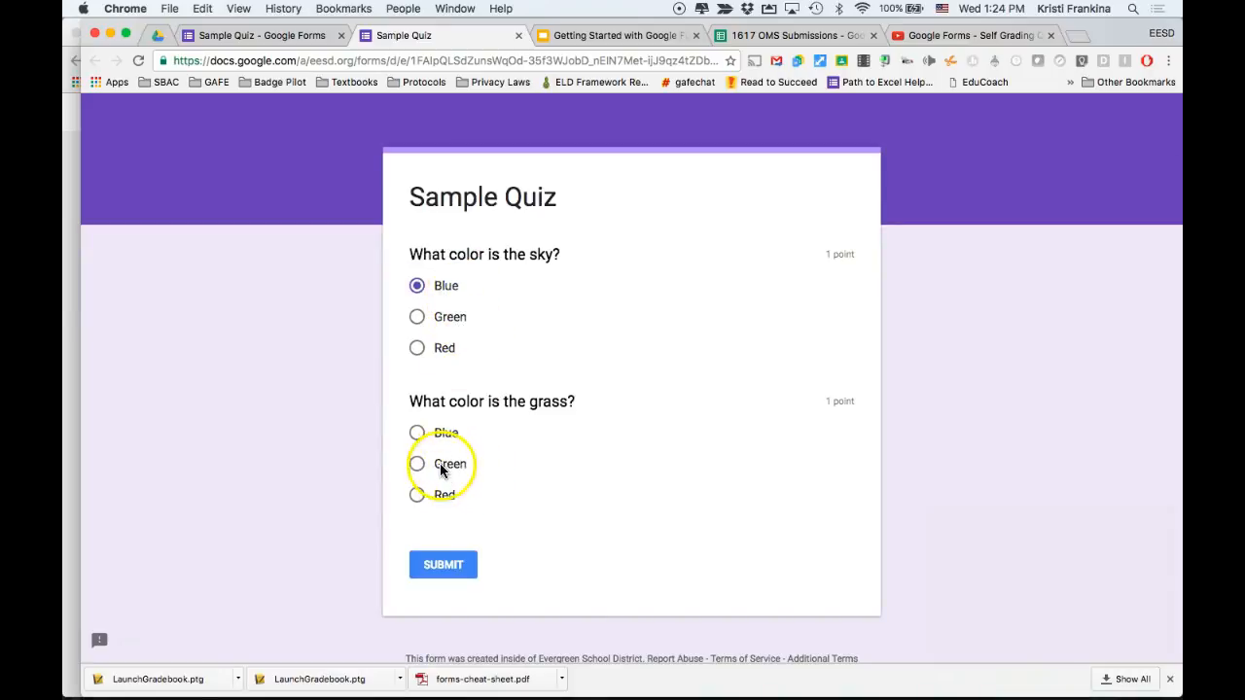
click(441, 433)
click(457, 566)
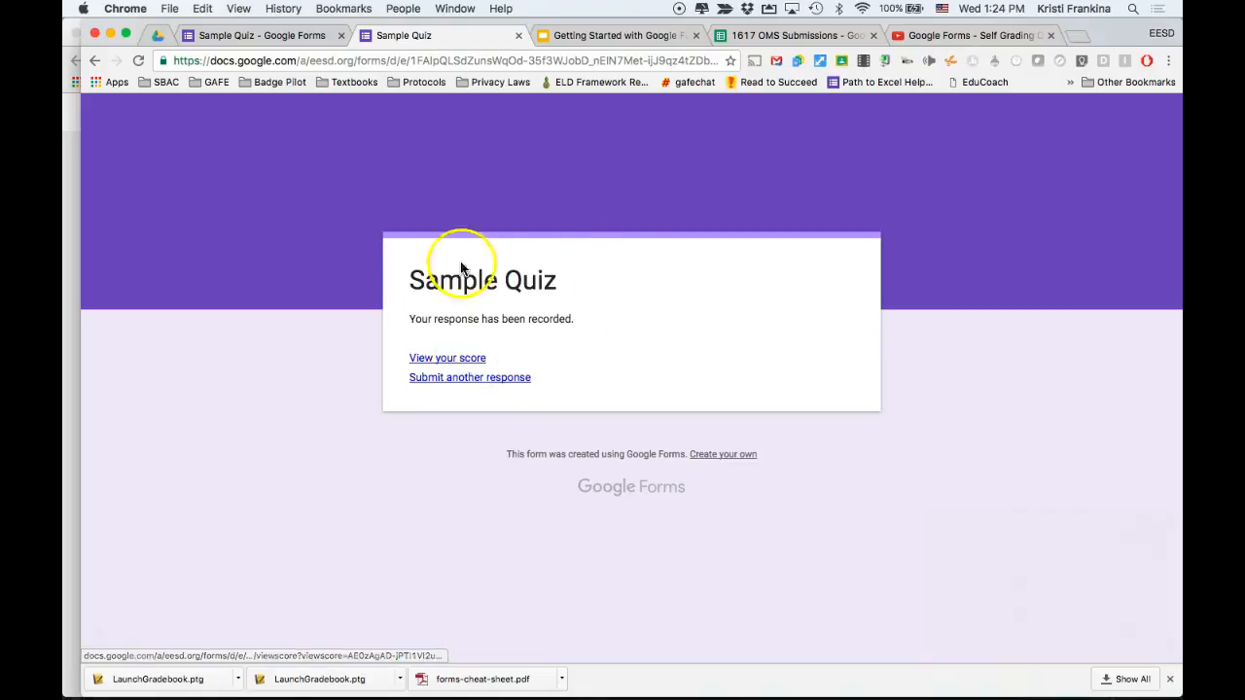
View the score and answer feedback for the submitted response, then close the preview tabs.
click(465, 359)
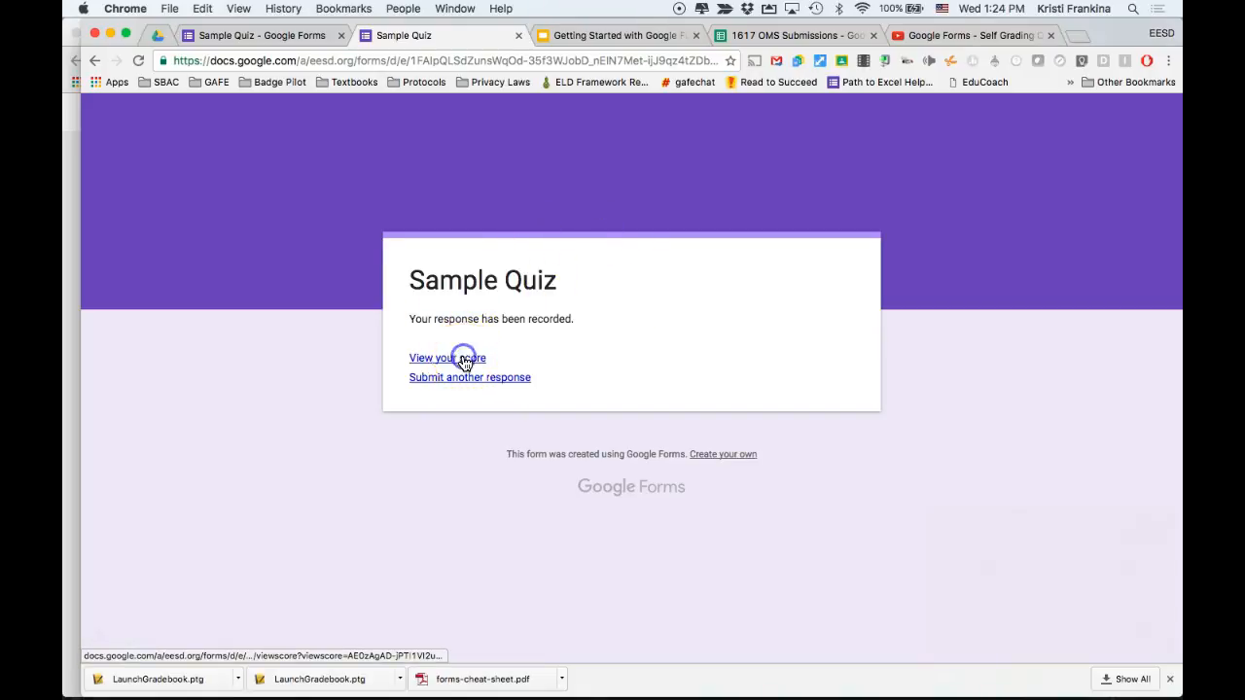
scroll(731, 432, down, 3)
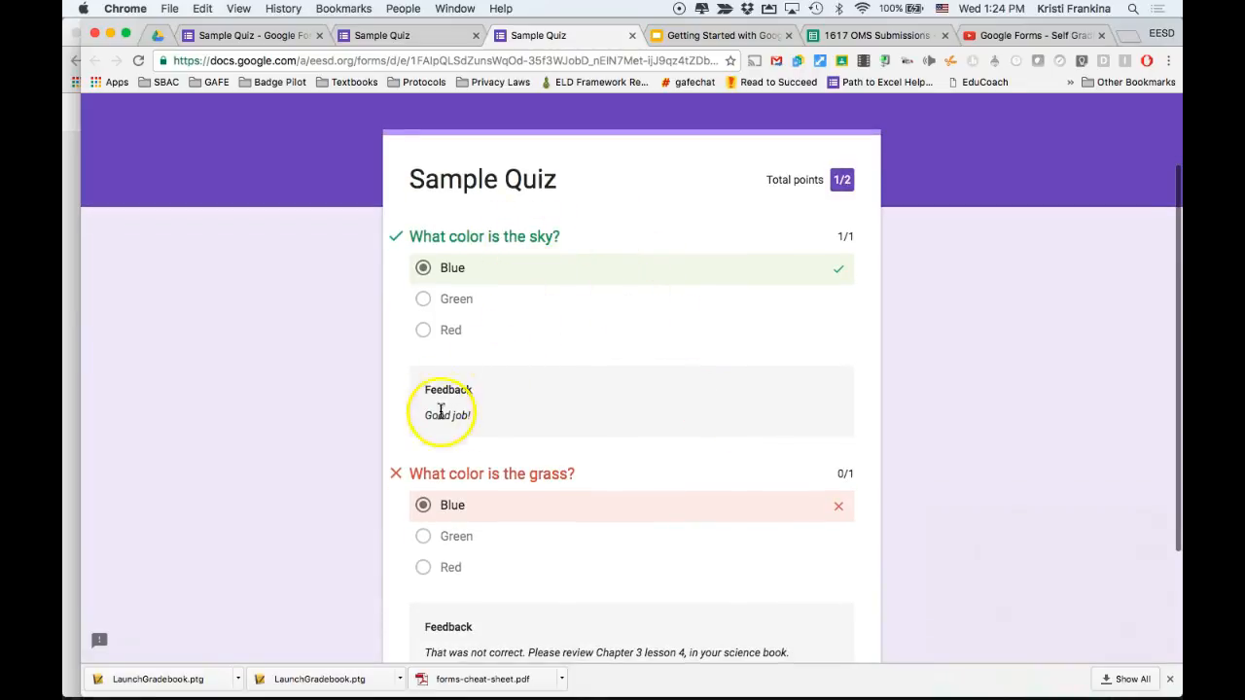
scroll(523, 401, down, 2)
scroll(523, 401, down, 2)
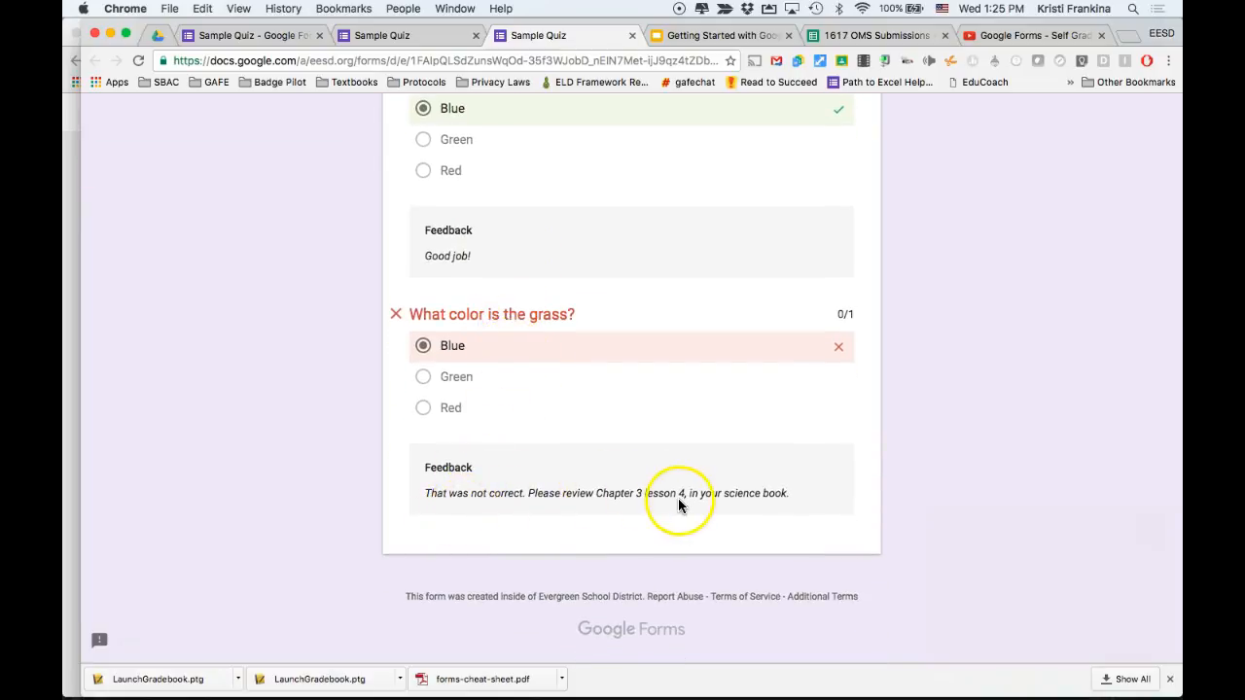
scroll(662, 481, up, 4)
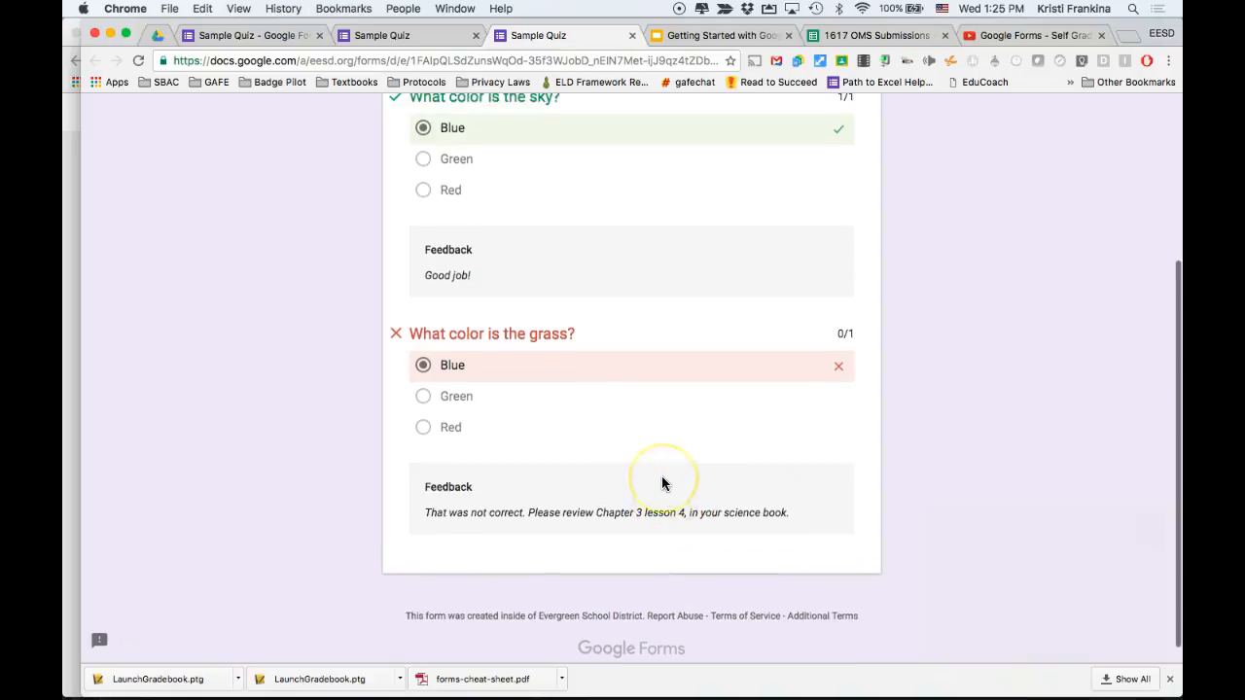
key(super+w)
key(super+w)
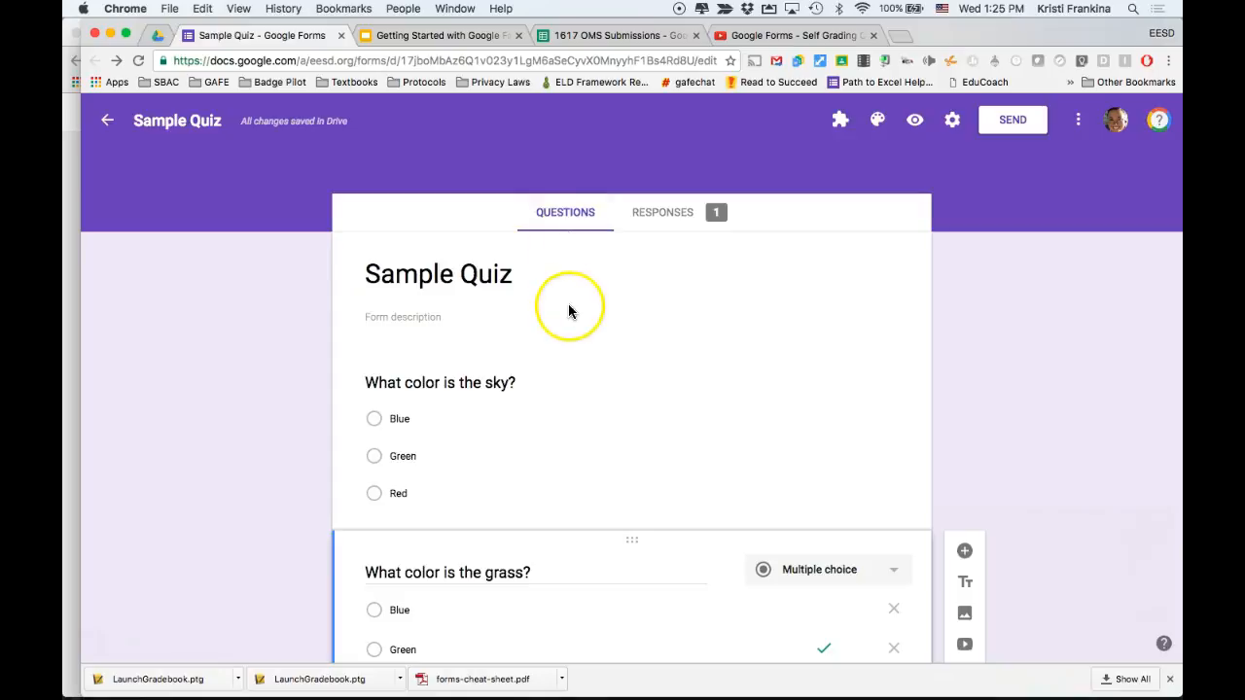
Open the form's responses and review the summary insights and per-question charts.
click(676, 216)
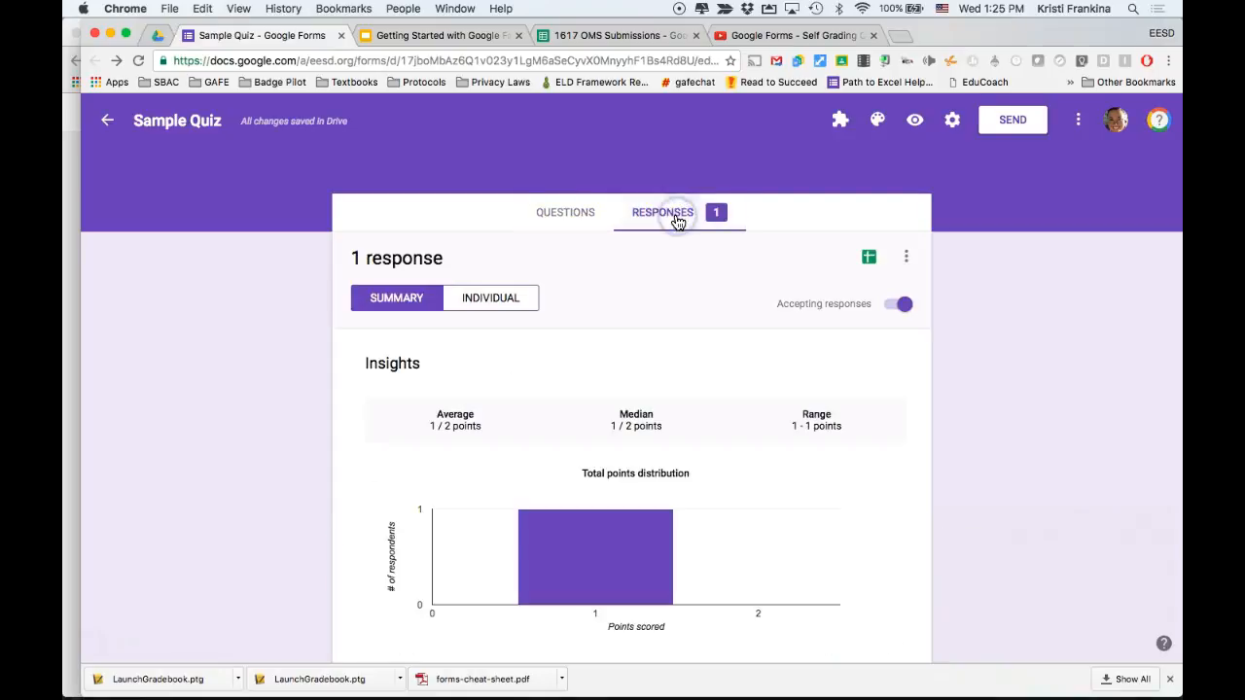
scroll(725, 340, down, 3)
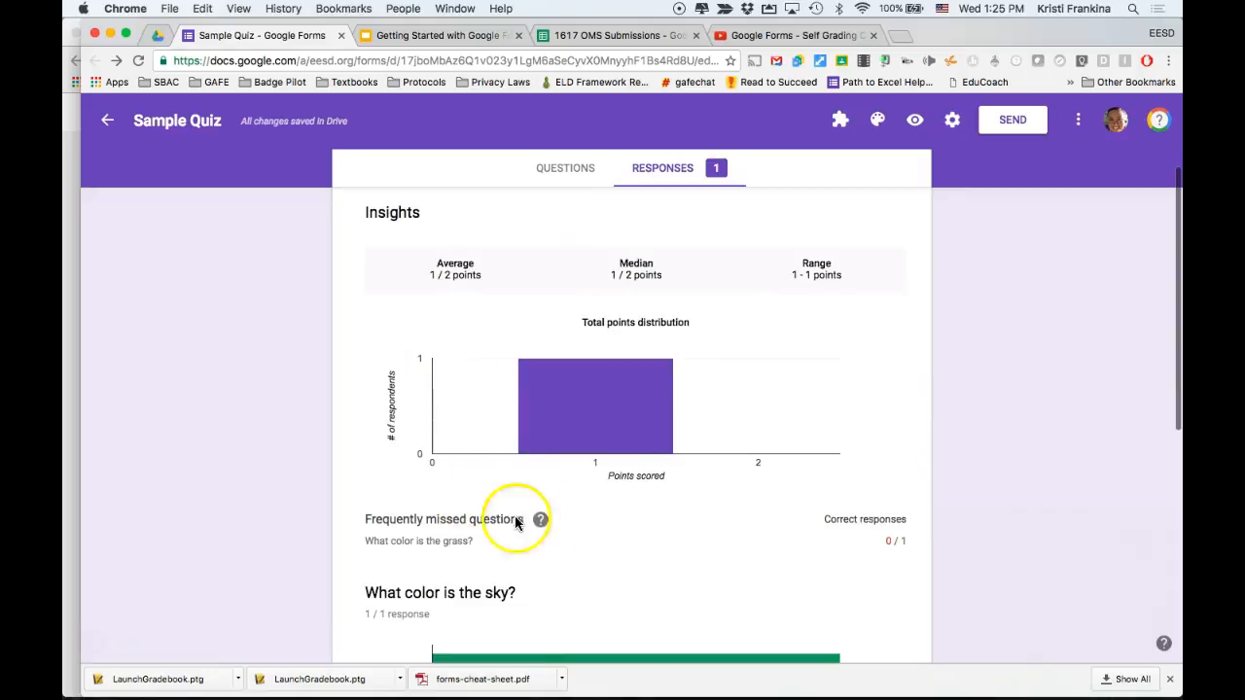
scroll(629, 477, down, 3)
scroll(629, 478, down, 4)
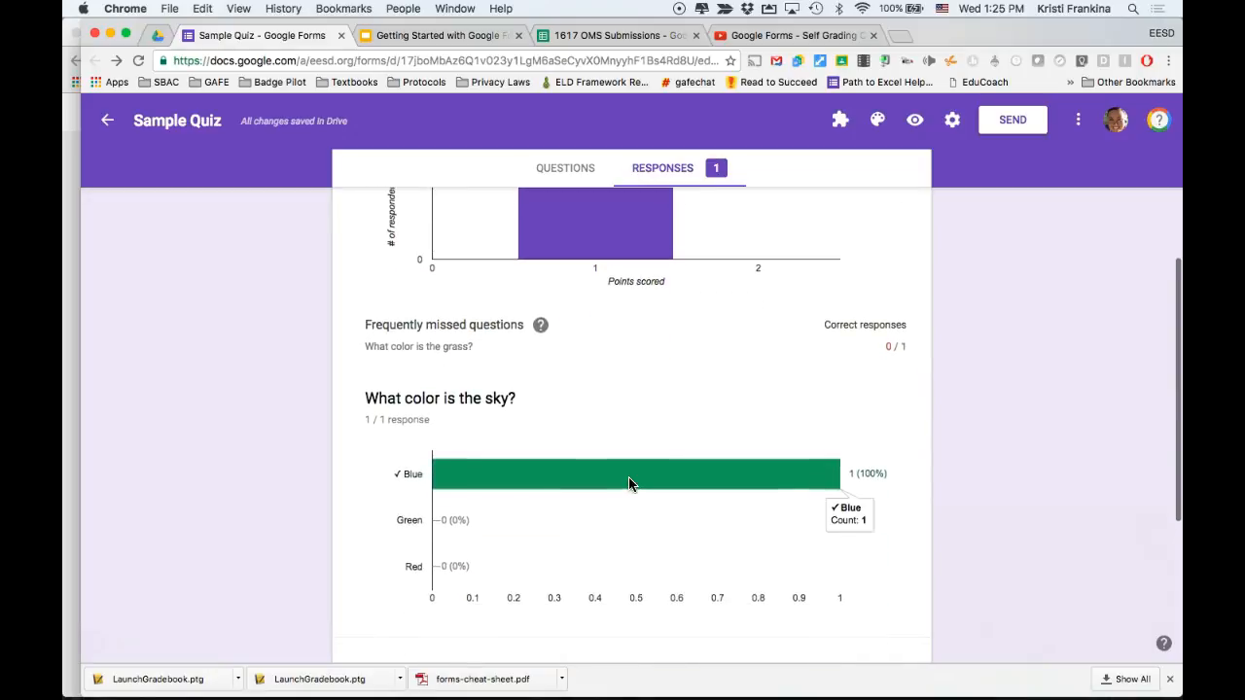
scroll(628, 484, down, 3)
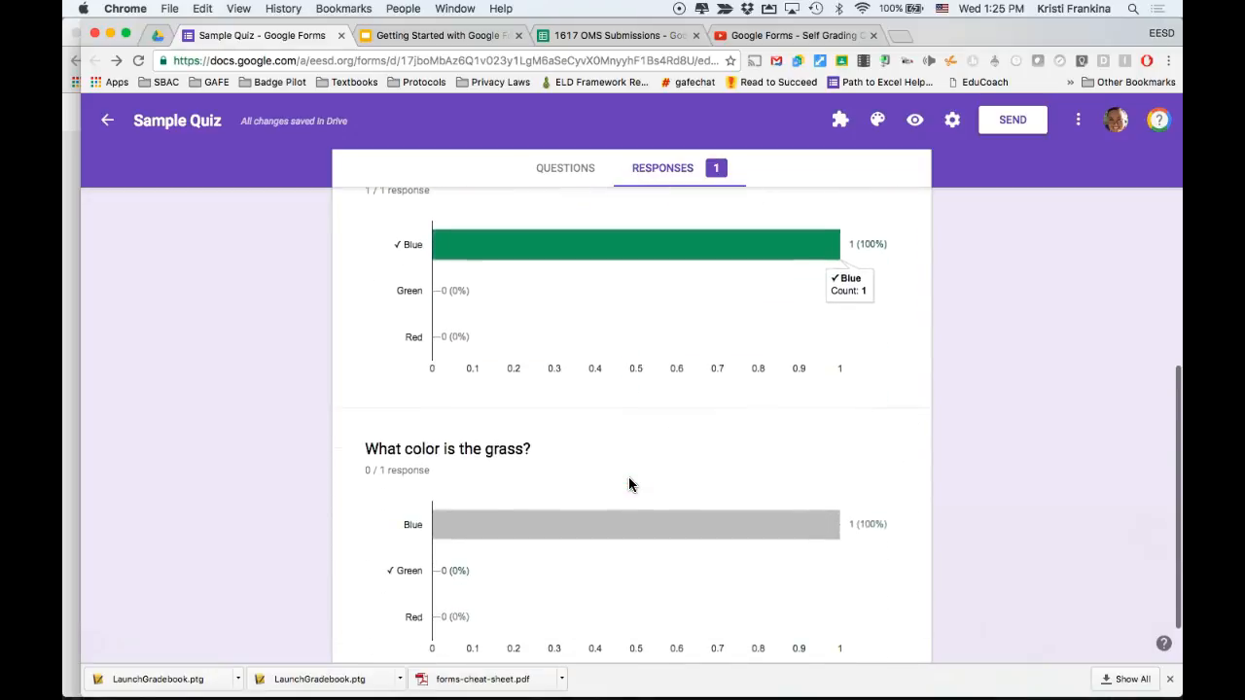
scroll(628, 484, up, 5)
scroll(629, 476, up, 2)
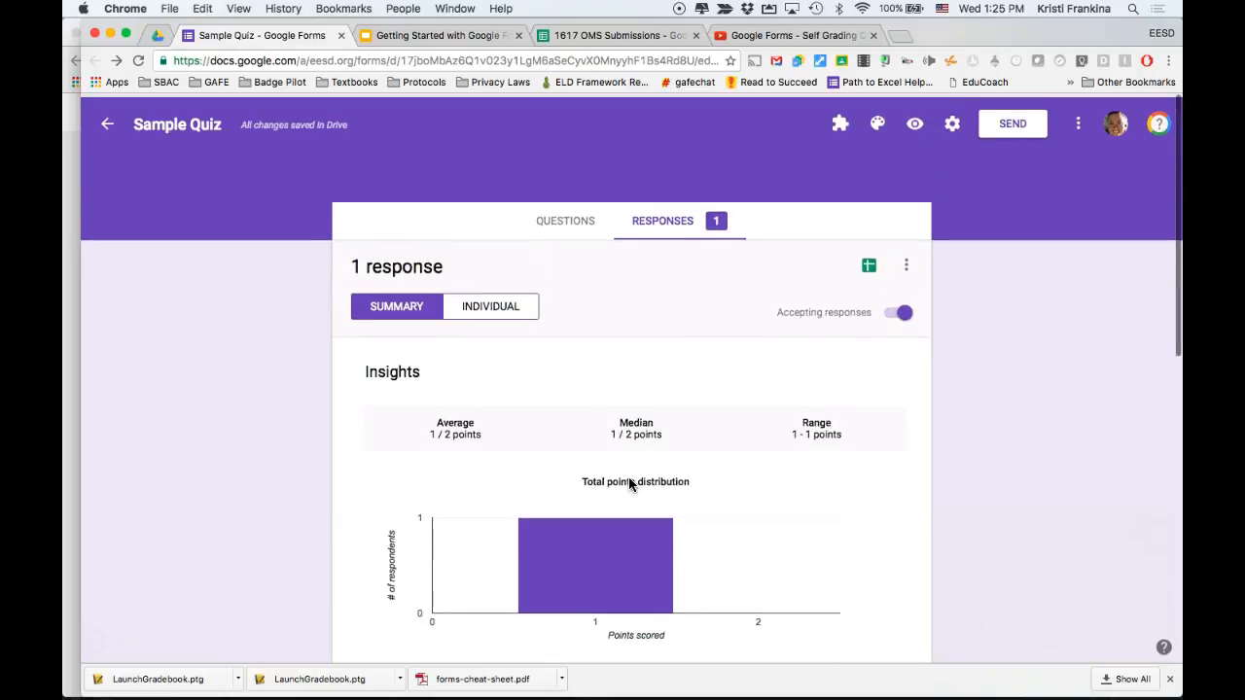
Switch to the individual response view, review the graded answers, and return to the questions.
click(491, 306)
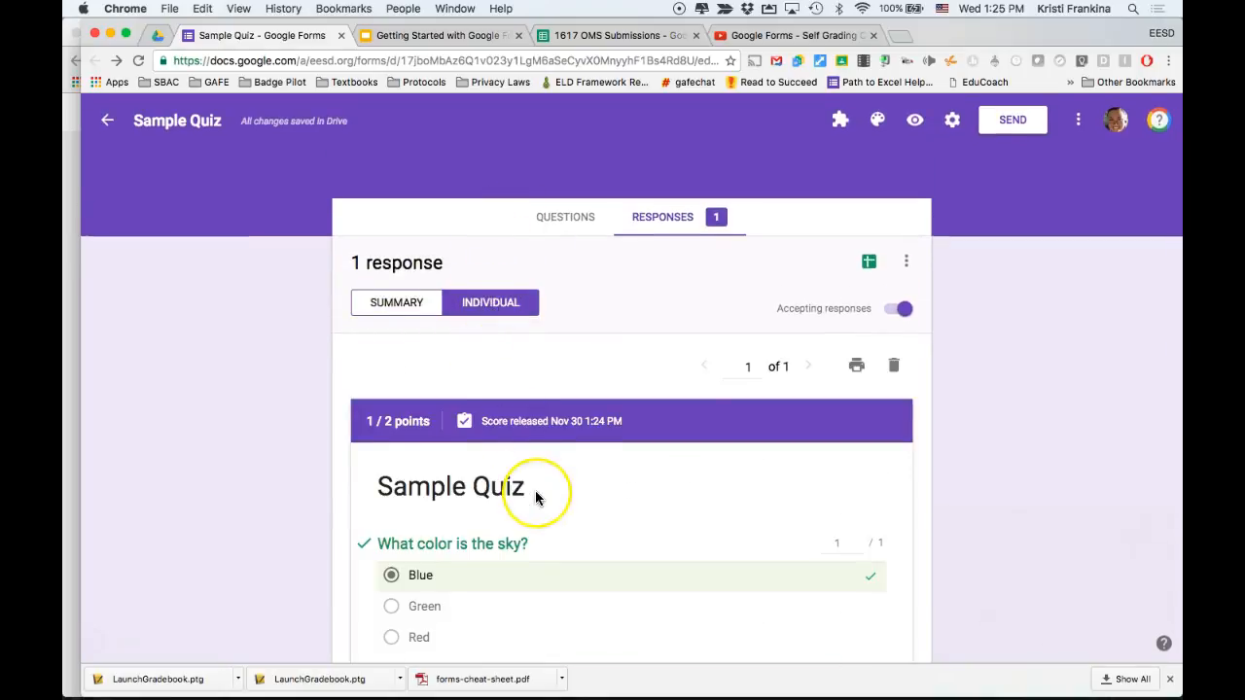
scroll(534, 498, down, 5)
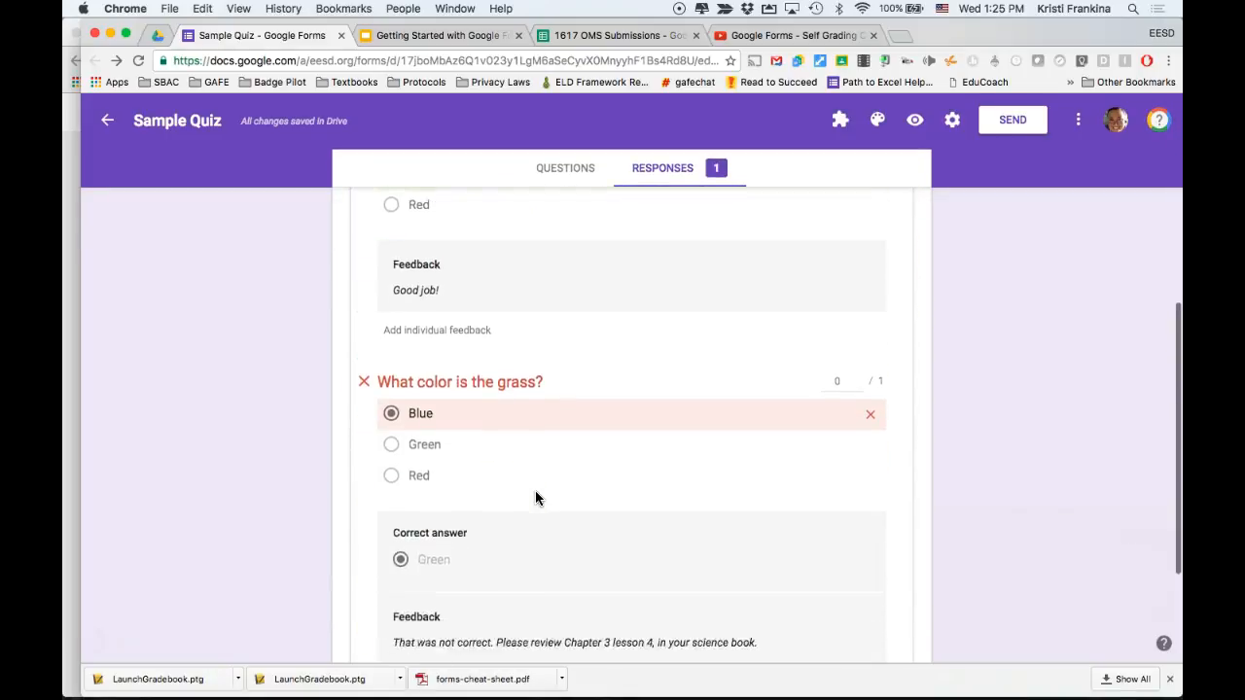
scroll(535, 498, down, 3)
scroll(535, 498, up, 2)
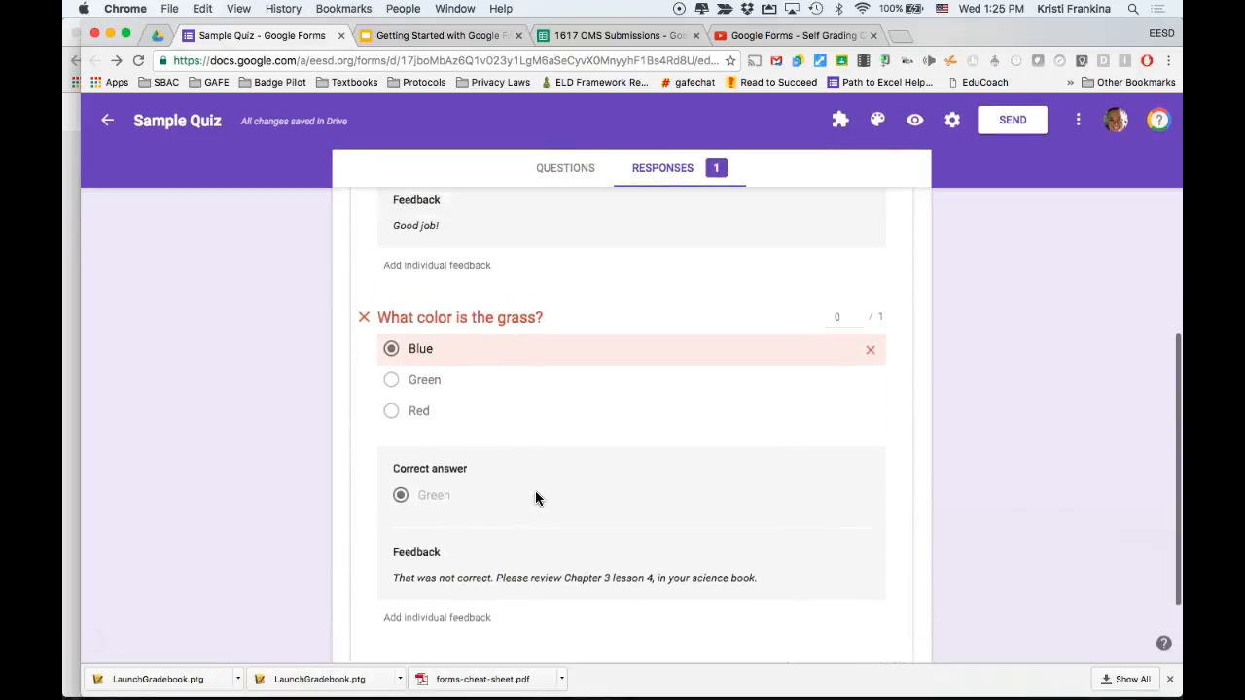
scroll(535, 498, up, 5)
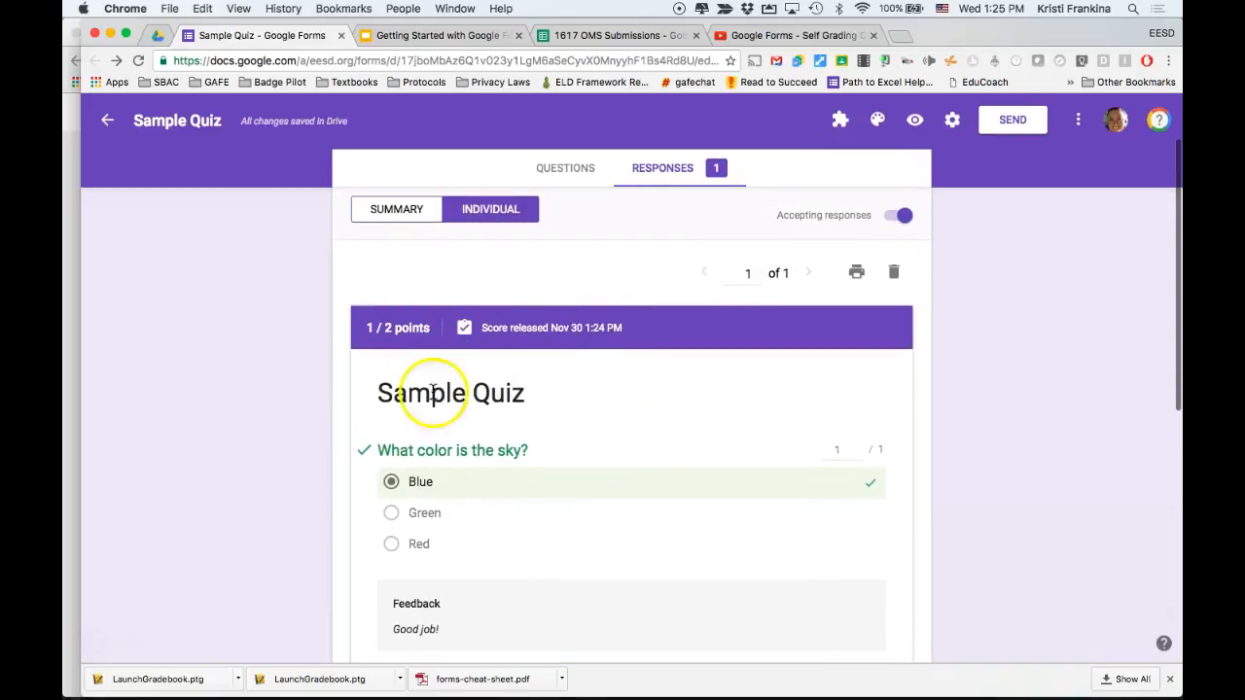
scroll(506, 302, up, 1)
click(572, 192)
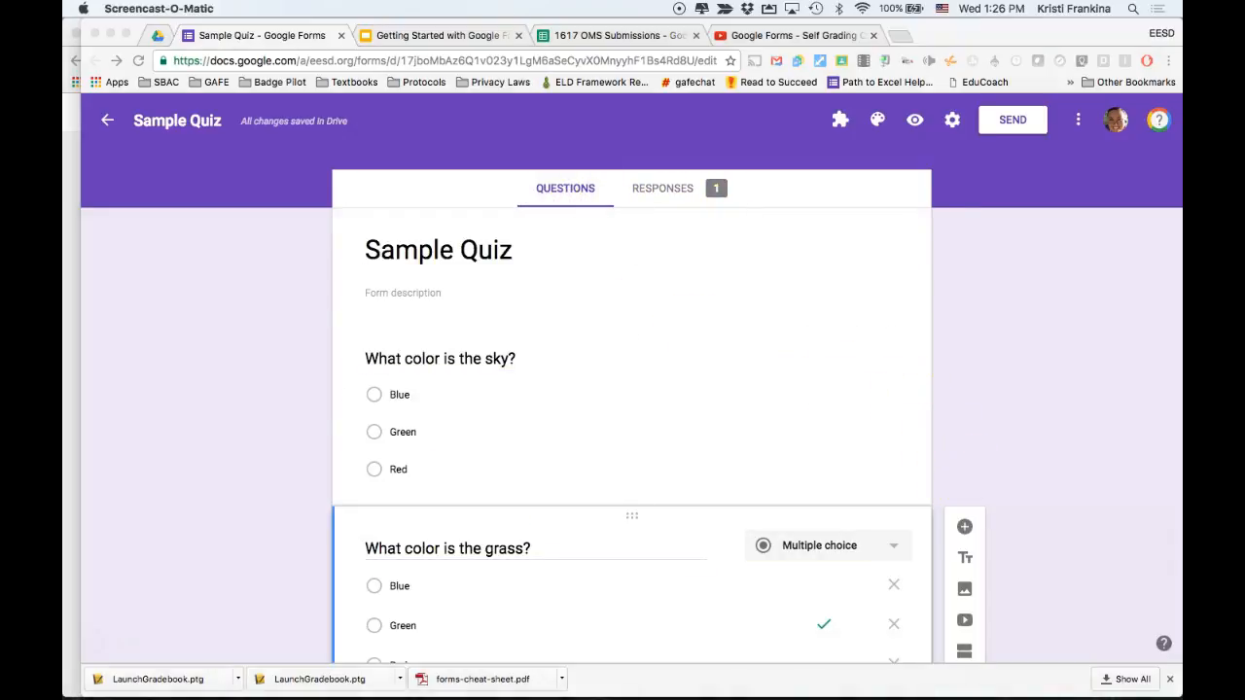
Add a new short-answer question titled 'Name' and make it required.
scroll(883, 437, down, 3)
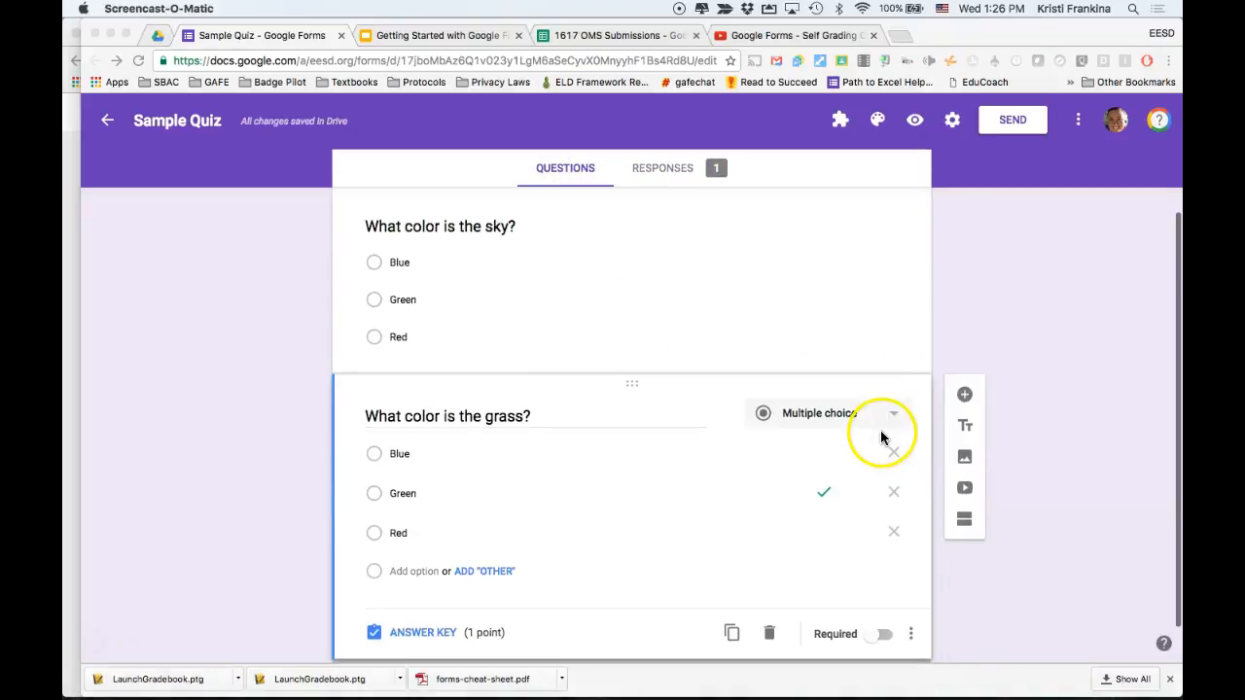
click(965, 394)
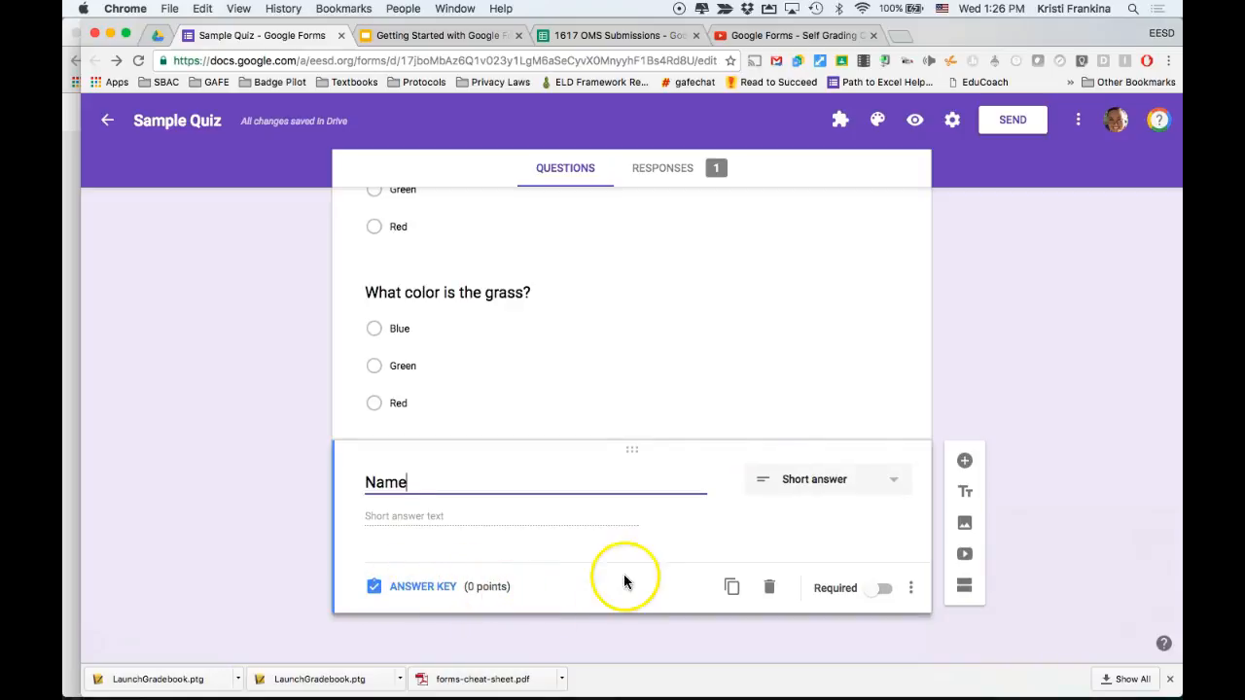
click(879, 588)
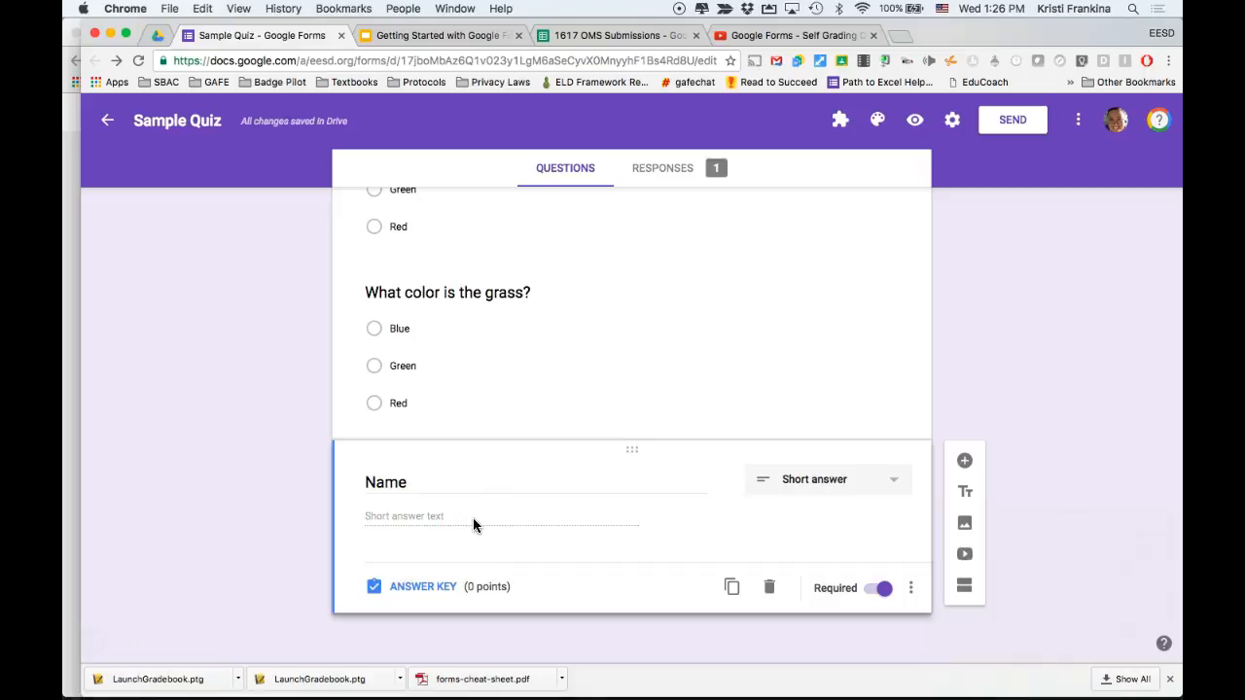
scroll(582, 446, up, 5)
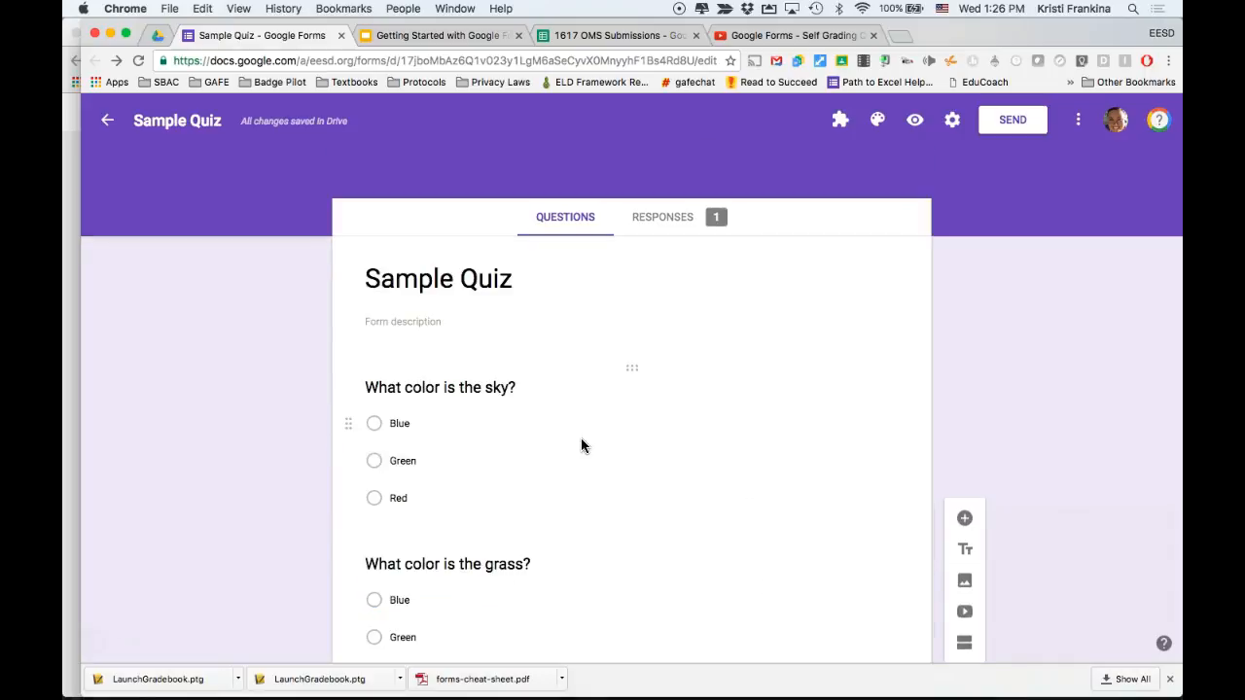